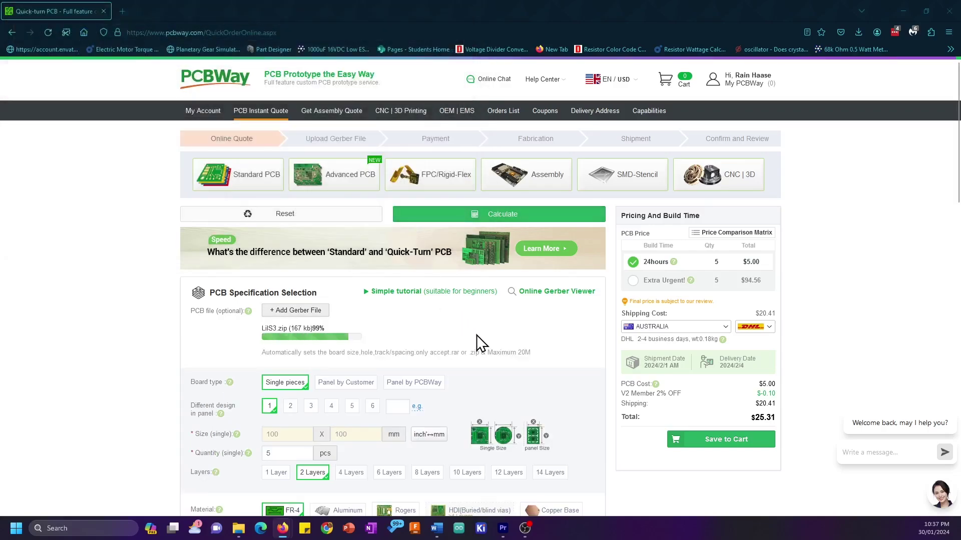
# Step: Enter F.Cu, In1.Cu, In2.Cu and B.Cu as layers L1–L4, then submit the order
pyautogui.write('F.Cu')
pyautogui.press('Tab')
pyautogui.write('In1.Cu')
pyautogui.press('Tab')
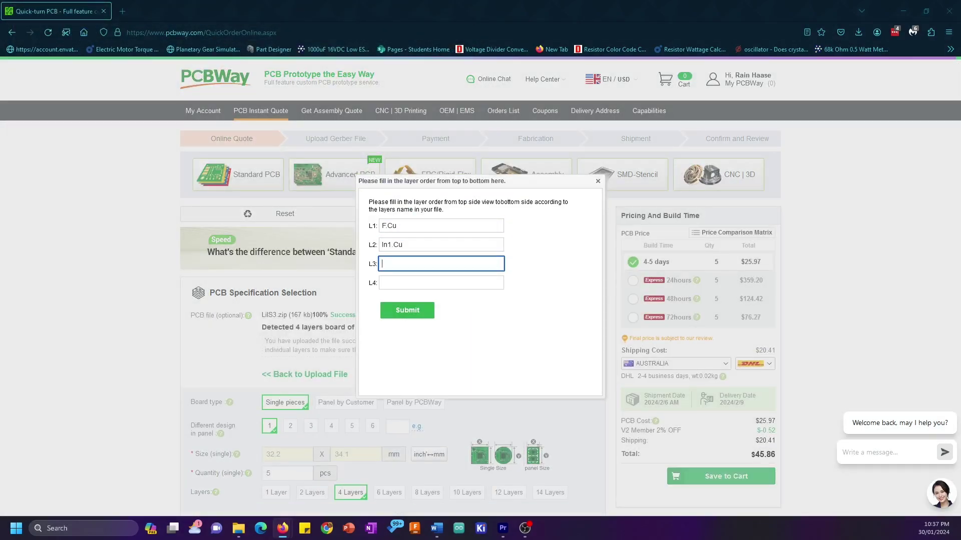
pyautogui.write('In2.Cu')
pyautogui.press('Tab')
pyautogui.write('B.Cu')
pyautogui.click(420, 312)
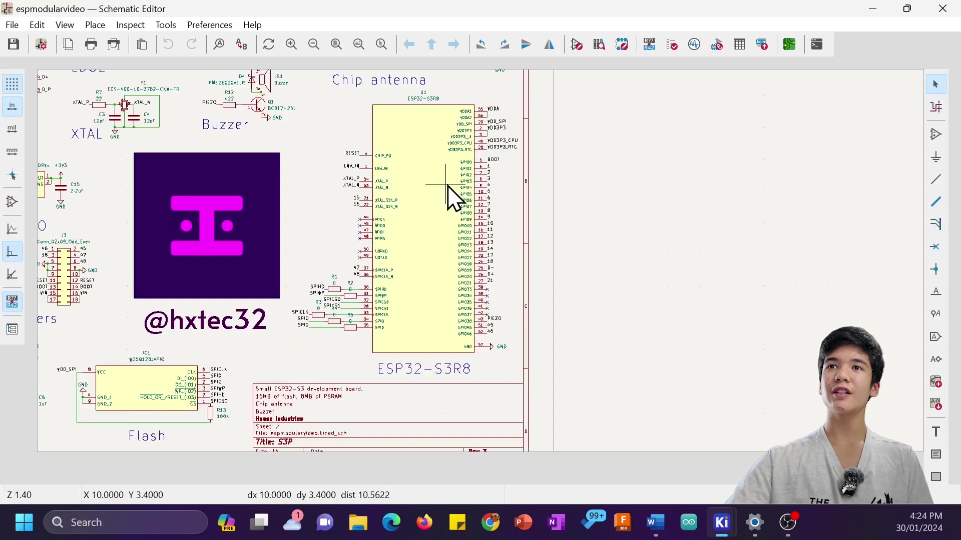
pyautogui.scroll(1, 452, 195)
pyautogui.moveTo(476, 201); pyautogui.dragTo(460, 233, button='middle')
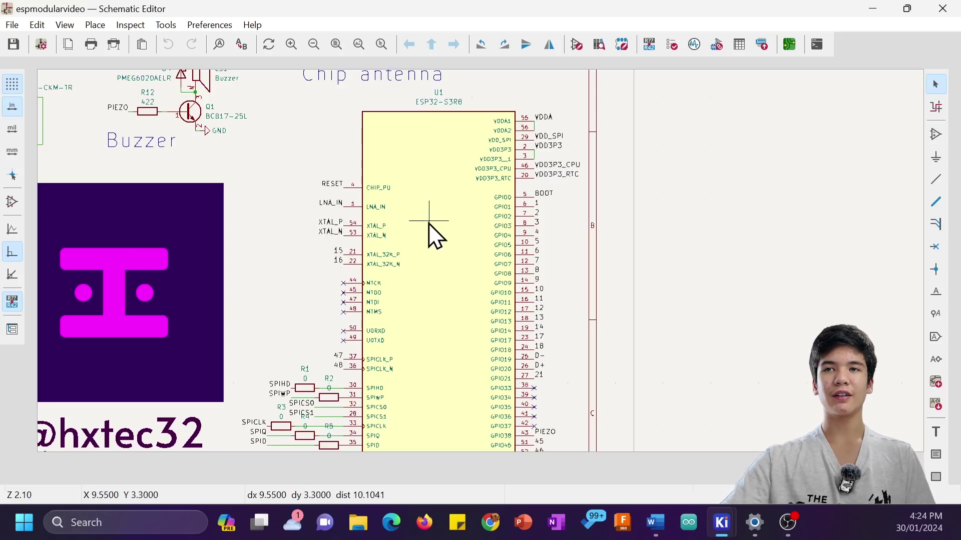
pyautogui.moveTo(400, 326); pyautogui.dragTo(361, 253, button='middle')
pyautogui.scroll(4, 360, 253)
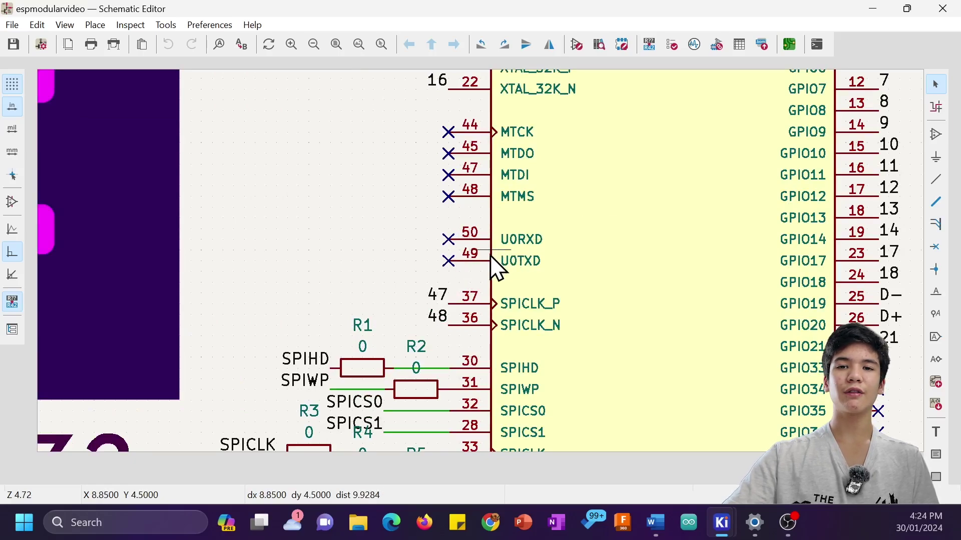
pyautogui.keyDown('shift'); pyautogui.scroll(2, 451, 253); pyautogui.keyUp('shift')
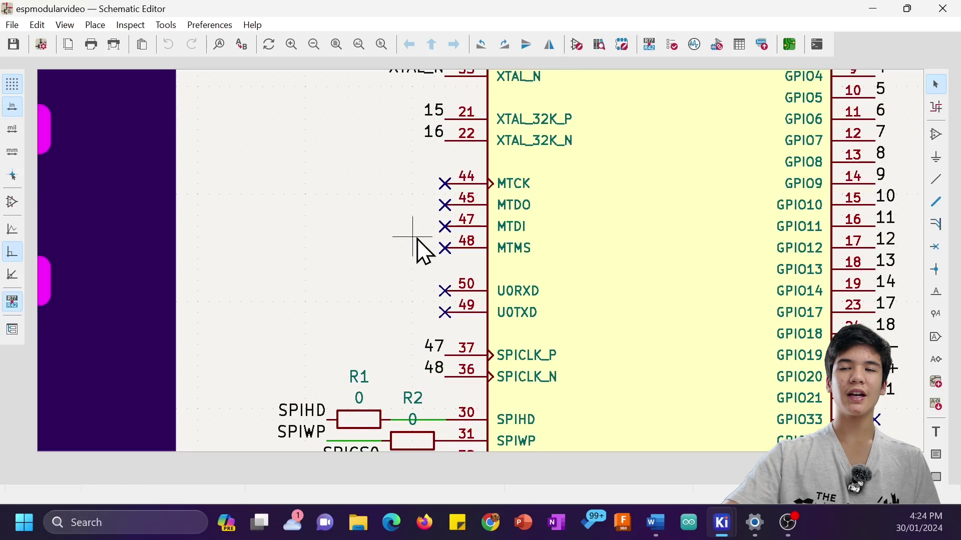
pyautogui.moveTo(418, 168); pyautogui.dragTo(463, 267)
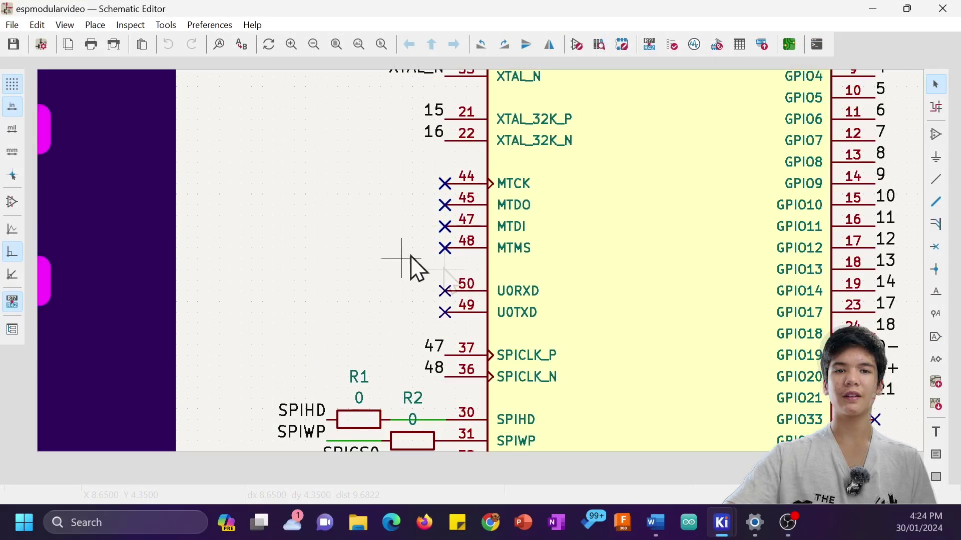
pyautogui.scroll(4, 671, 307)
pyautogui.keyDown('shift'); pyautogui.scroll(-1, 373, 160); pyautogui.keyUp('shift')
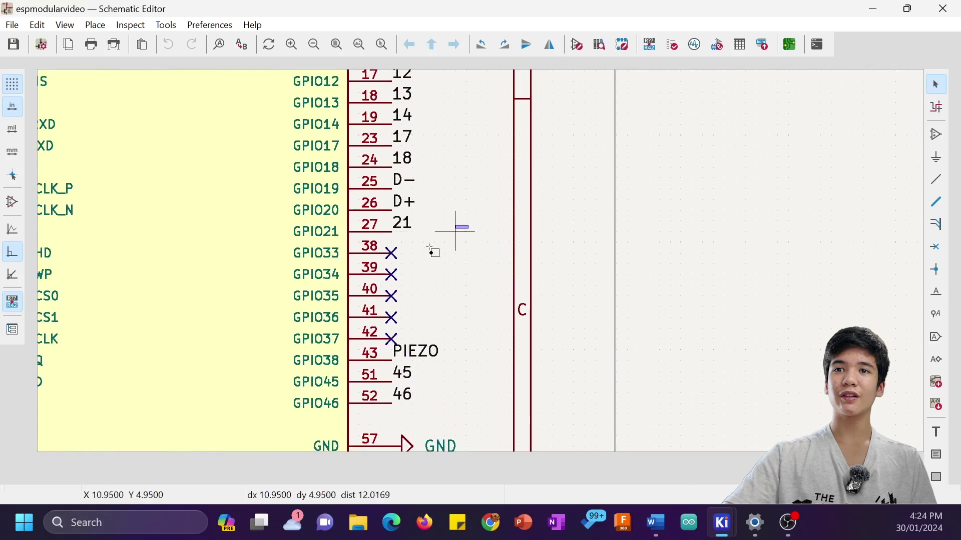
pyautogui.moveTo(468, 225); pyautogui.dragTo(382, 347)
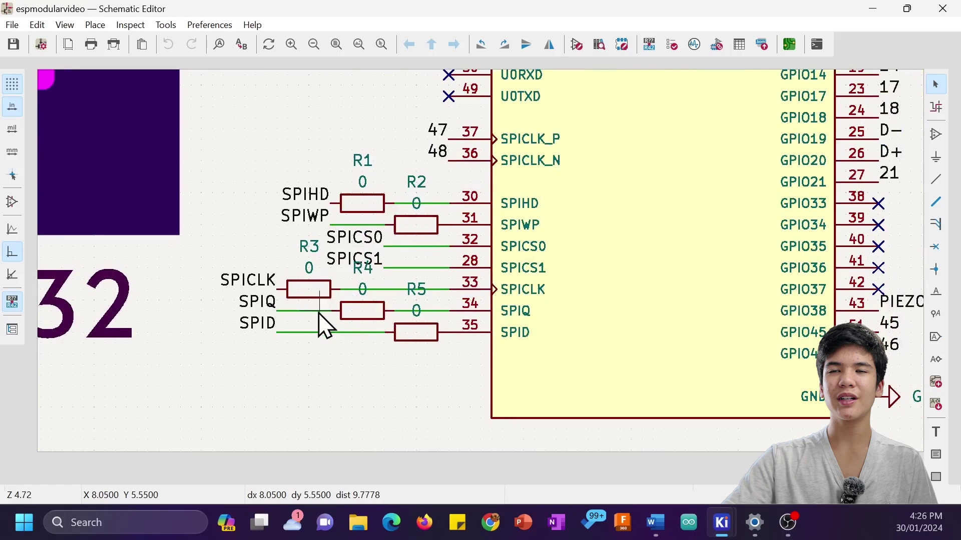
pyautogui.scroll(-2, 283, 340)
pyautogui.moveTo(482, 272); pyautogui.dragTo(699, 149, button='middle')
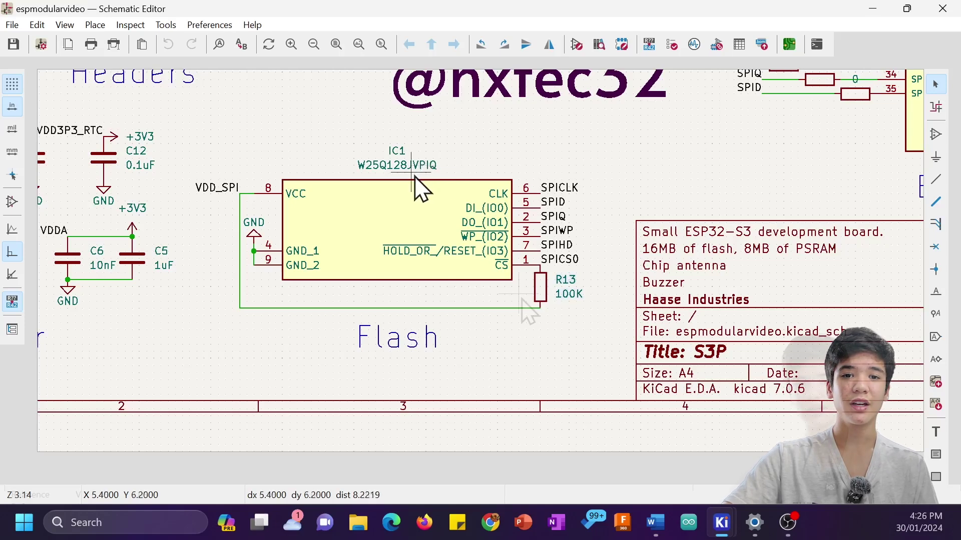
pyautogui.click(533, 310)
pyautogui.click(550, 326)
pyautogui.click(546, 313)
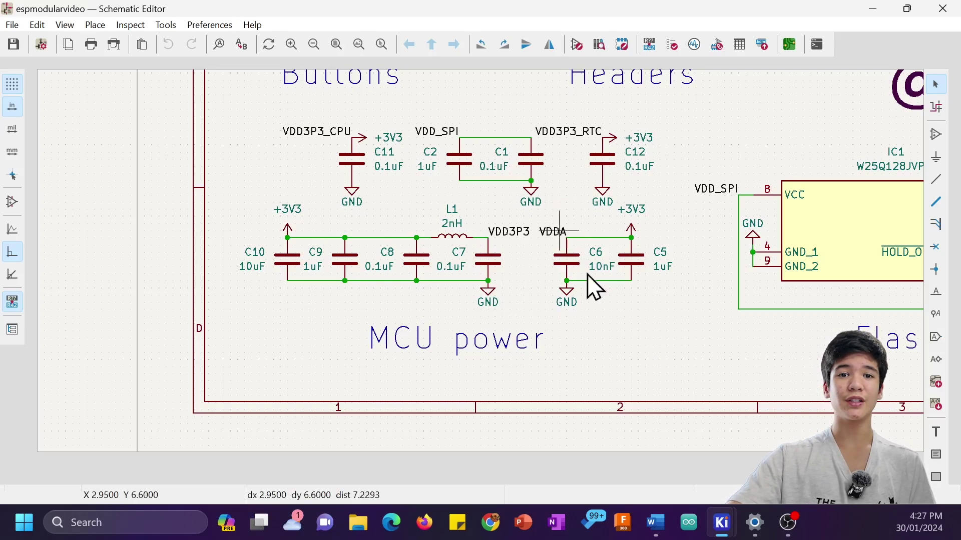
pyautogui.moveTo(230, 75); pyautogui.dragTo(707, 391)
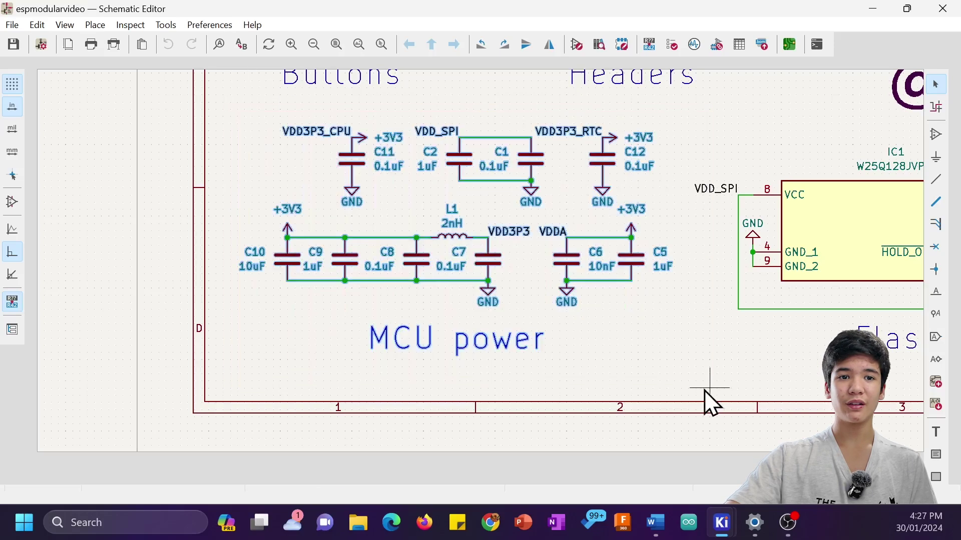
pyautogui.click(645, 373)
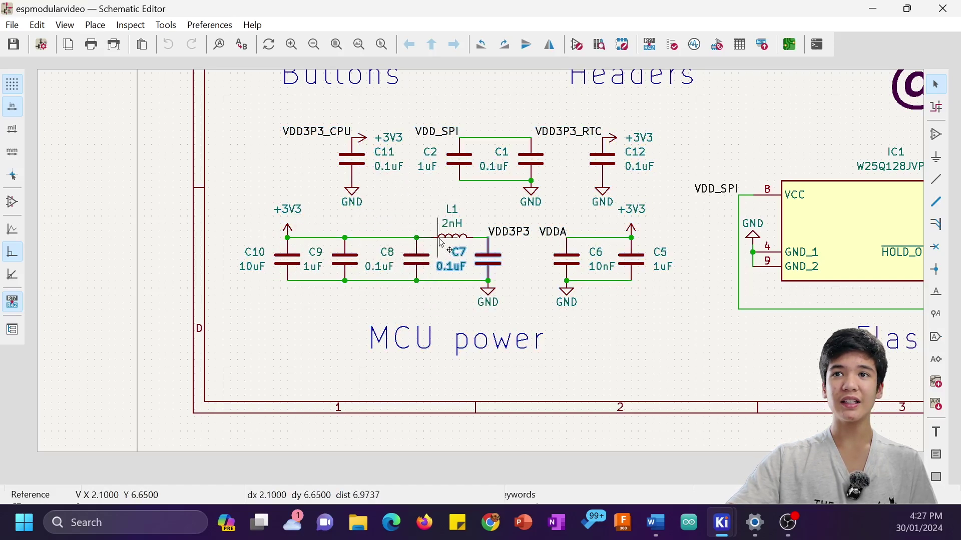
pyautogui.click(488, 261)
pyautogui.press('m')
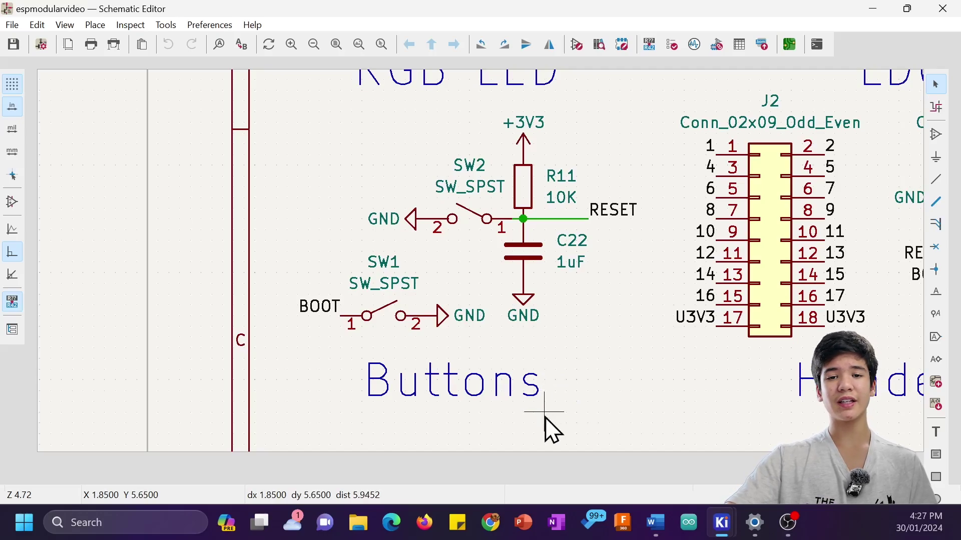
pyautogui.click(373, 324)
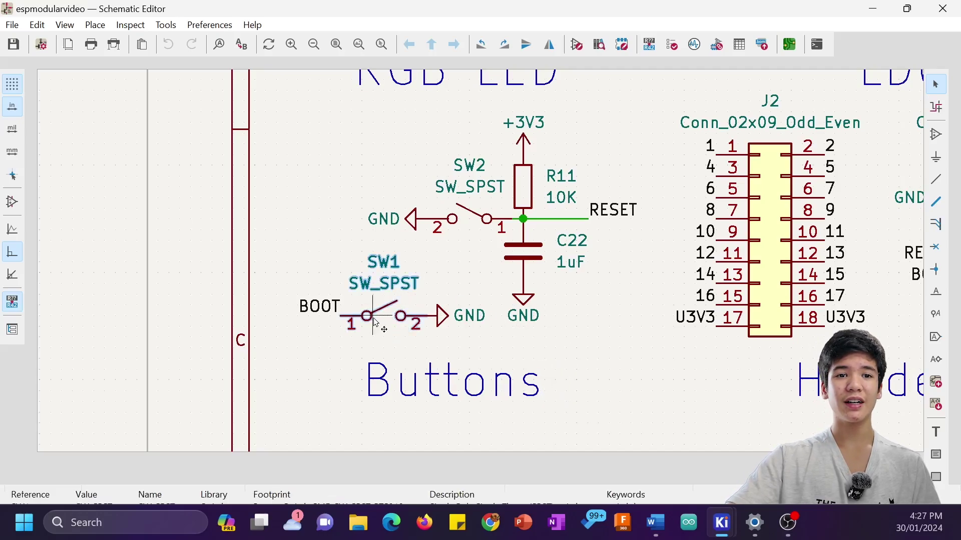
pyautogui.click(481, 212)
pyautogui.click(442, 257)
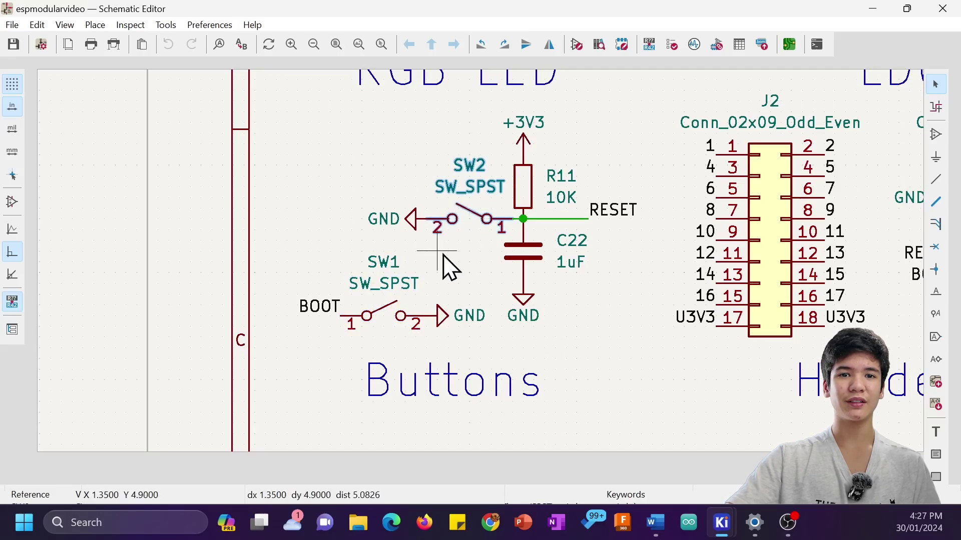
pyautogui.click(548, 180)
pyautogui.click(538, 243)
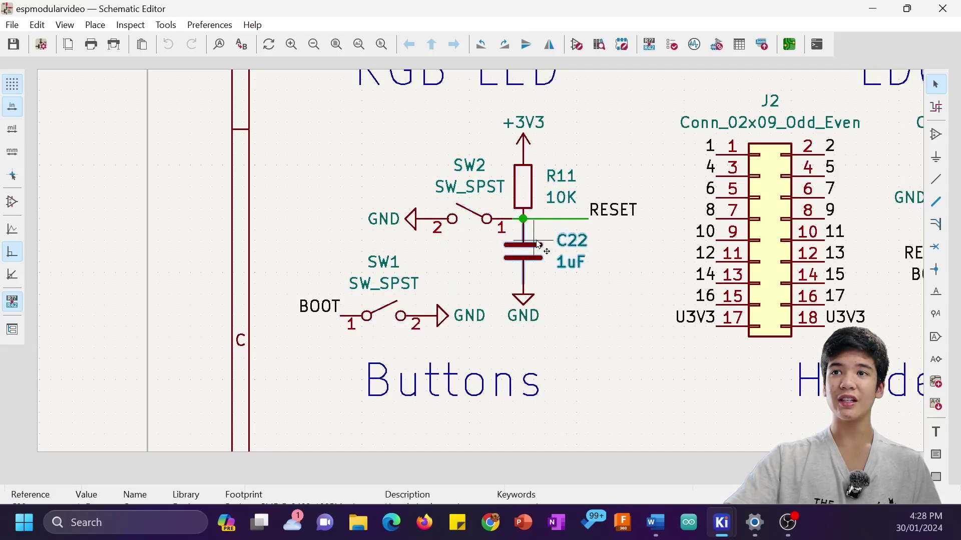
pyautogui.click(535, 266)
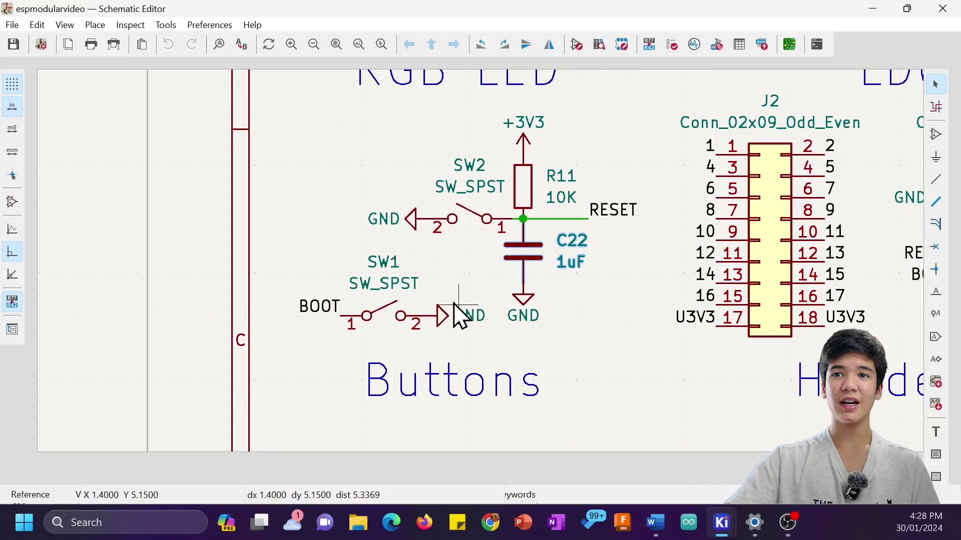
pyautogui.click(529, 256)
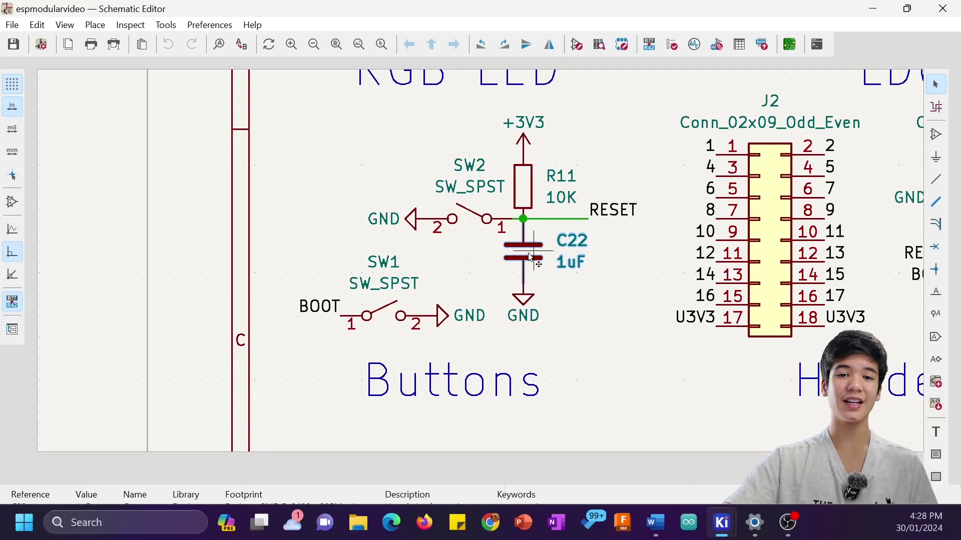
pyautogui.press('Escape')
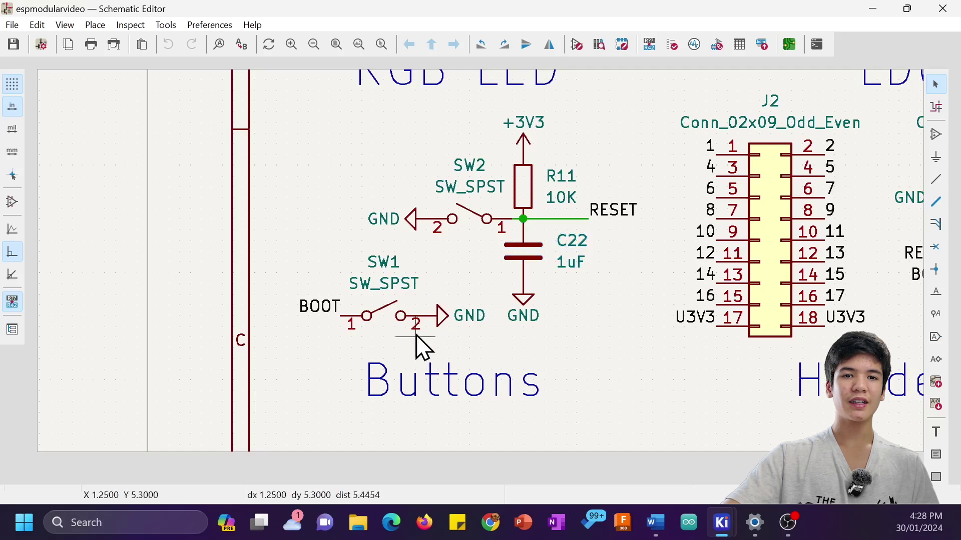
pyautogui.click(401, 314)
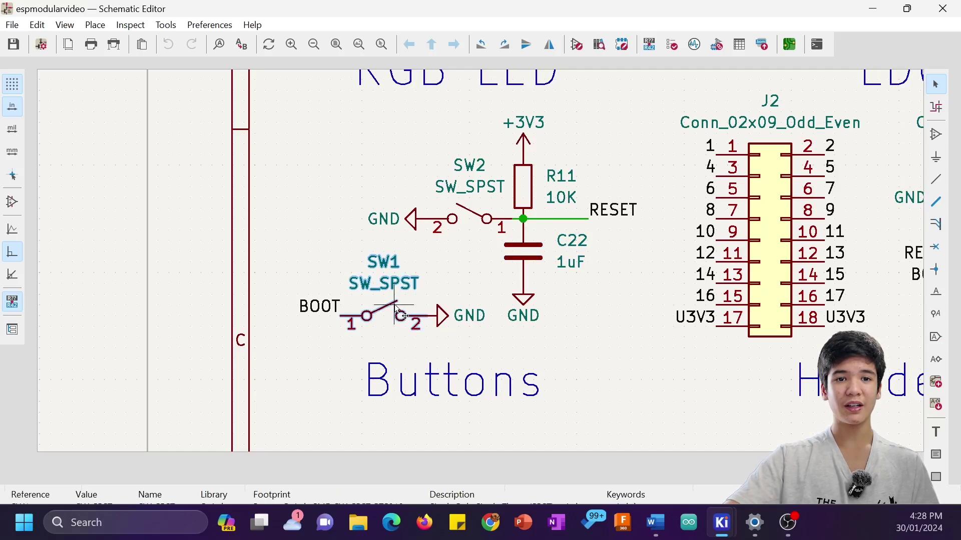
pyautogui.click(484, 224)
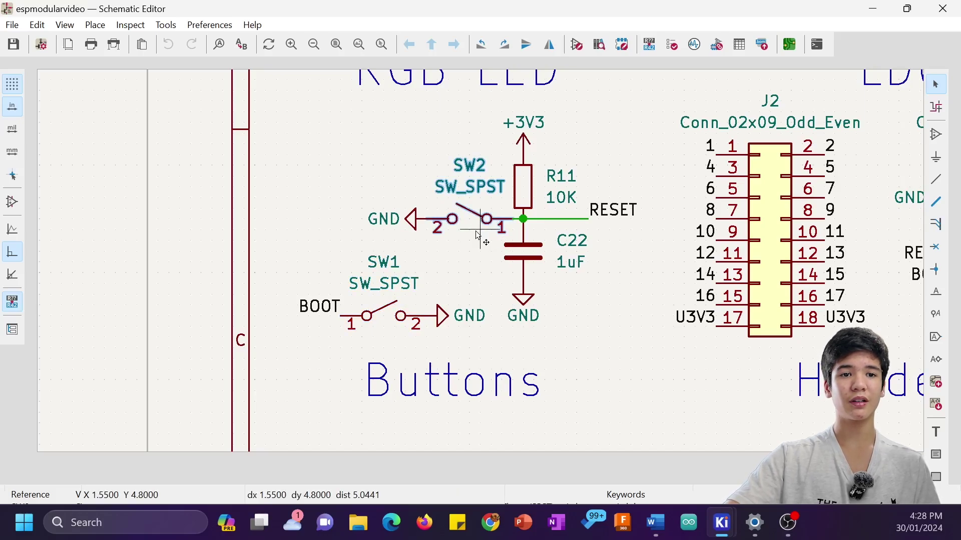
pyautogui.click(315, 311)
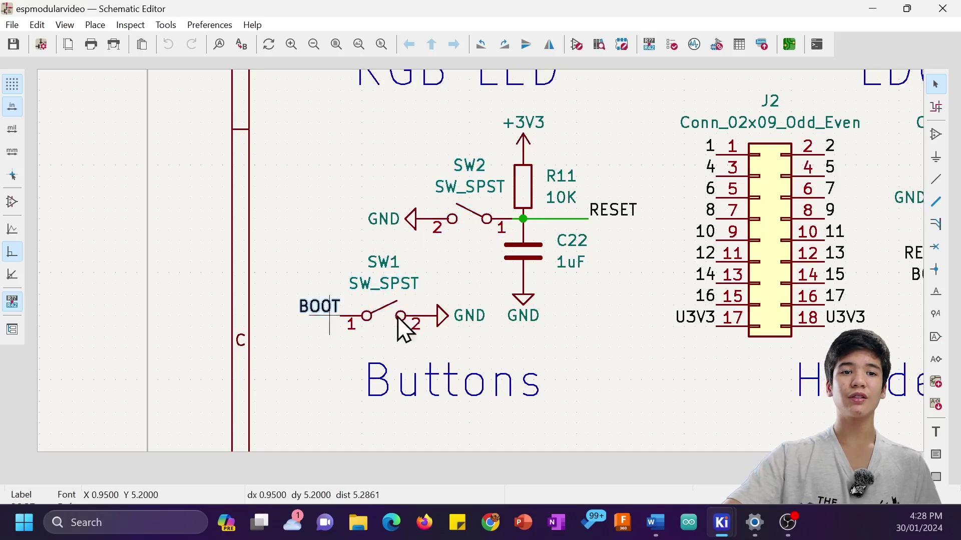
pyautogui.scroll(-4, 563, 331)
pyautogui.hscroll(10, 569, 243)
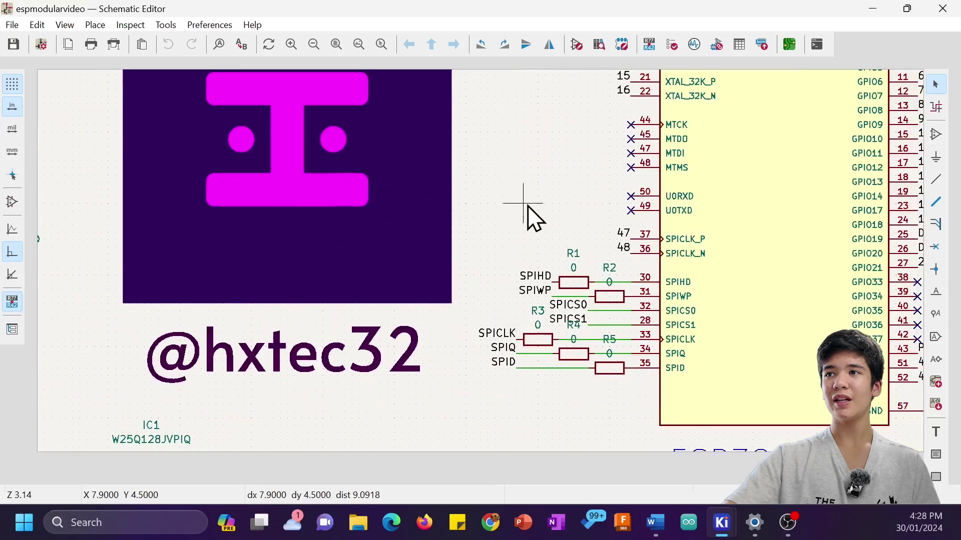
pyautogui.scroll(4, 530, 210)
pyautogui.scroll(3, 388, 145)
pyautogui.hscroll(1, 387, 145)
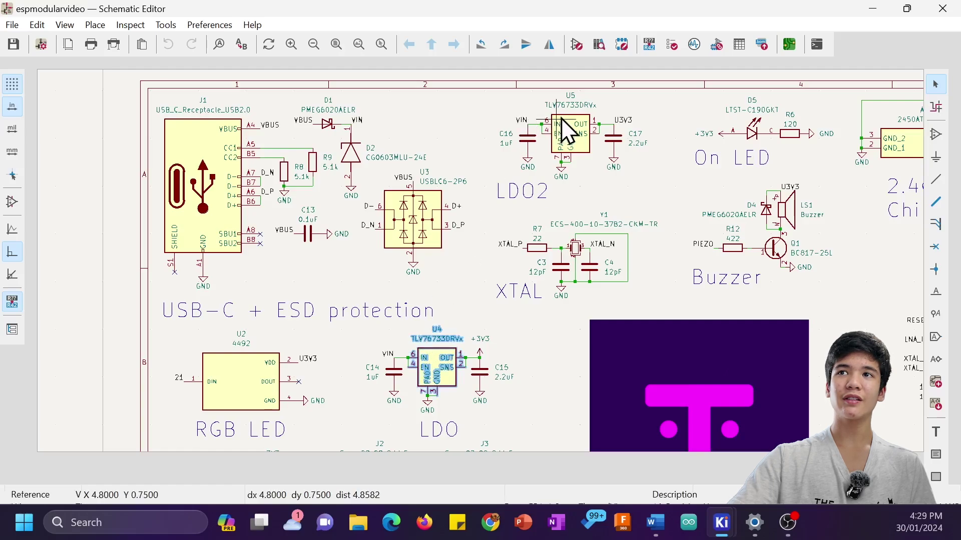
pyautogui.click(563, 123)
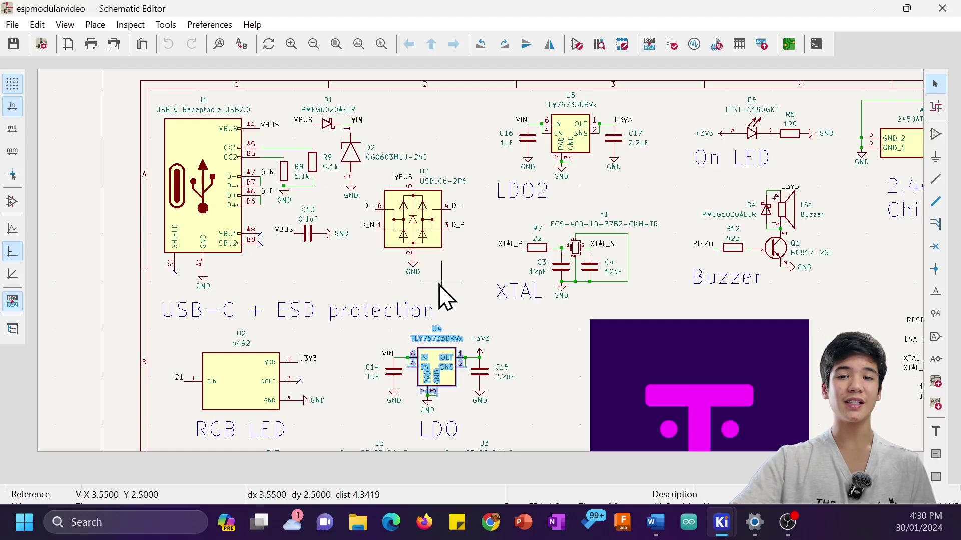
pyautogui.scroll(5, 436, 368)
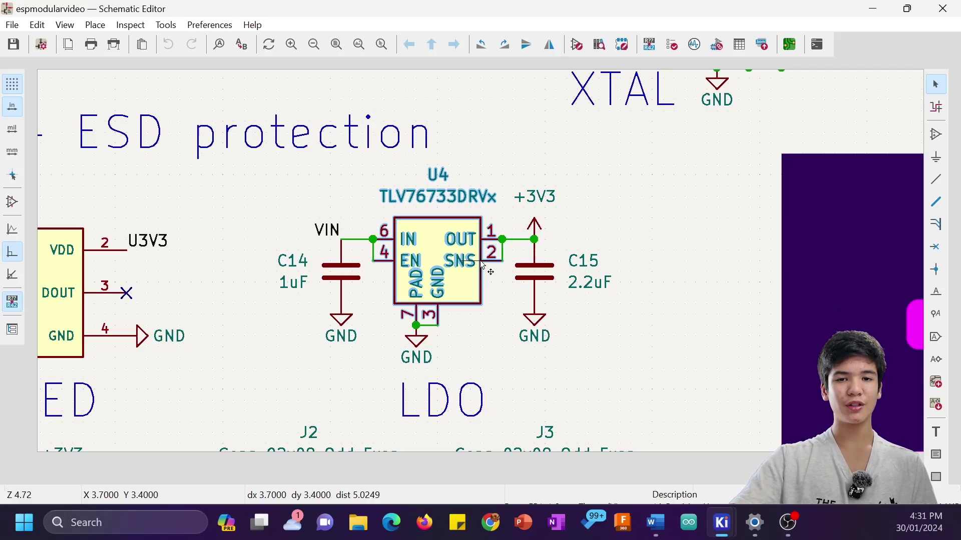
pyautogui.click(614, 236)
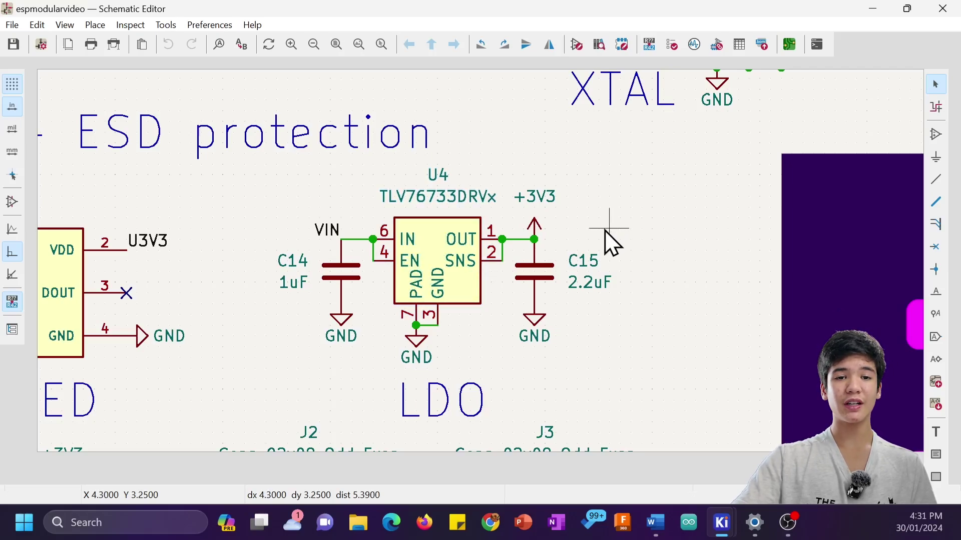
pyautogui.click(546, 283)
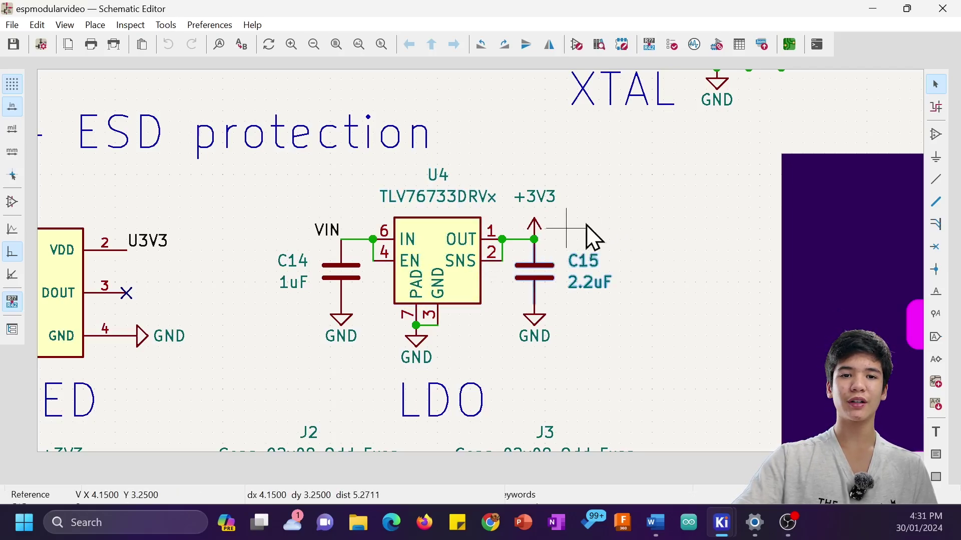
pyautogui.click(335, 284)
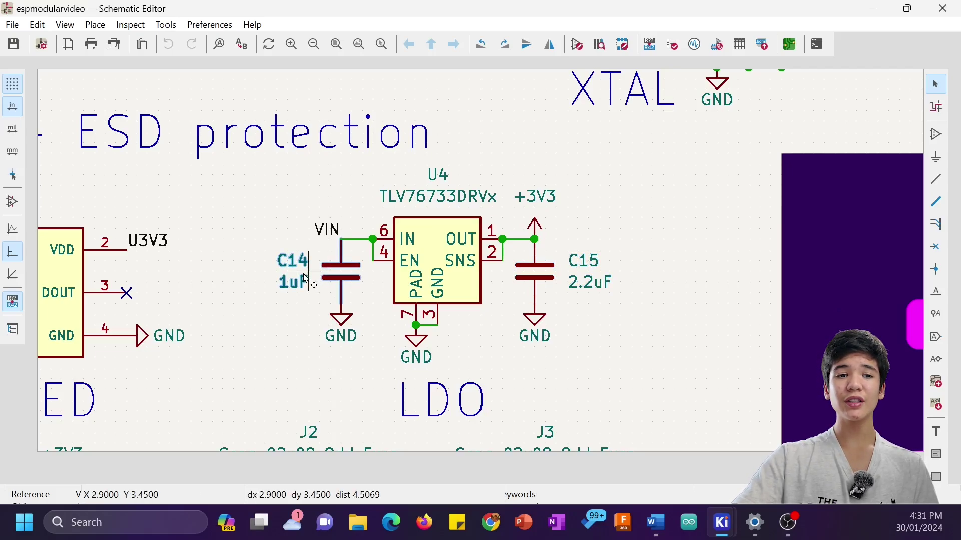
pyautogui.click(331, 227)
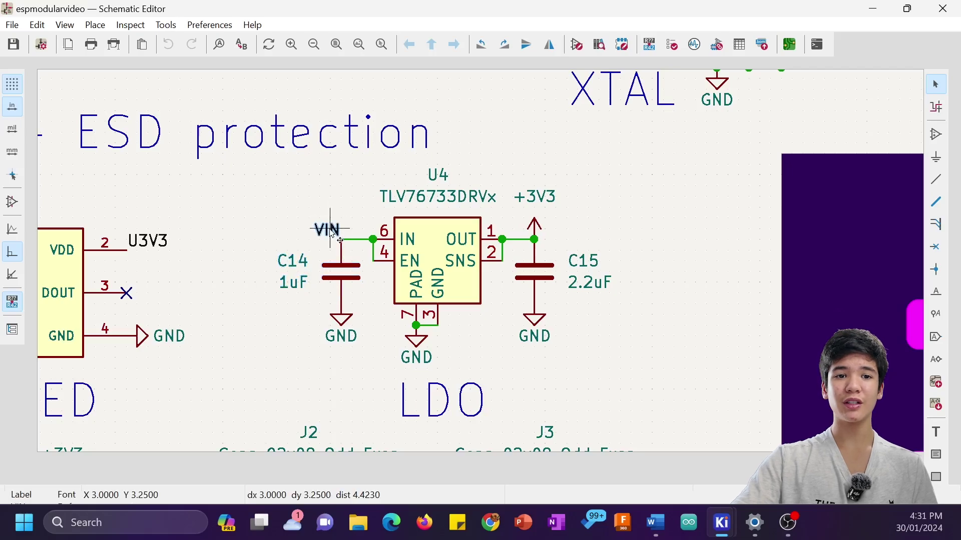
pyautogui.scroll(-3, 363, 205)
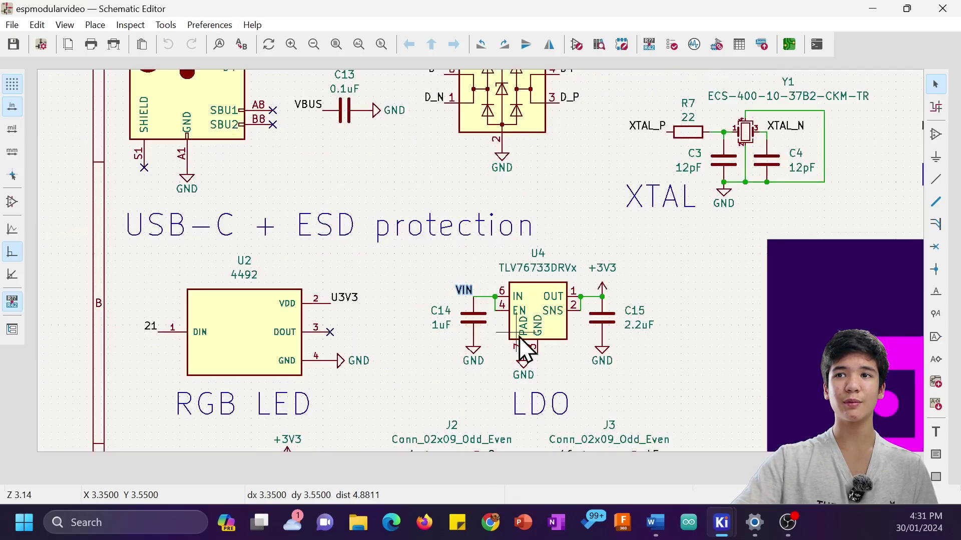
pyautogui.scroll(3, 407, 268)
pyautogui.keyDown('shift'); pyautogui.scroll(-1, 476, 326); pyautogui.keyUp('shift')
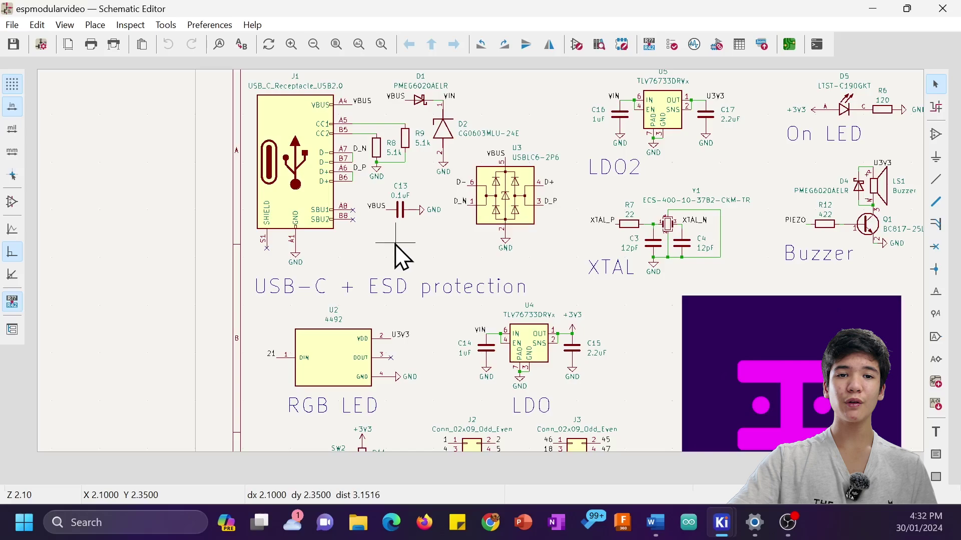
pyautogui.scroll(3, 489, 266)
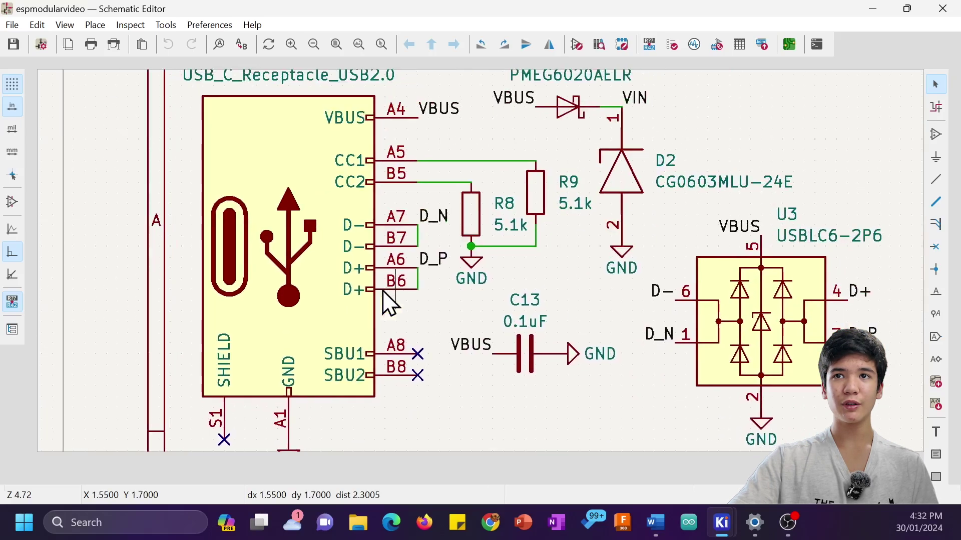
pyautogui.moveTo(485, 273); pyautogui.dragTo(341, 281, button='middle')
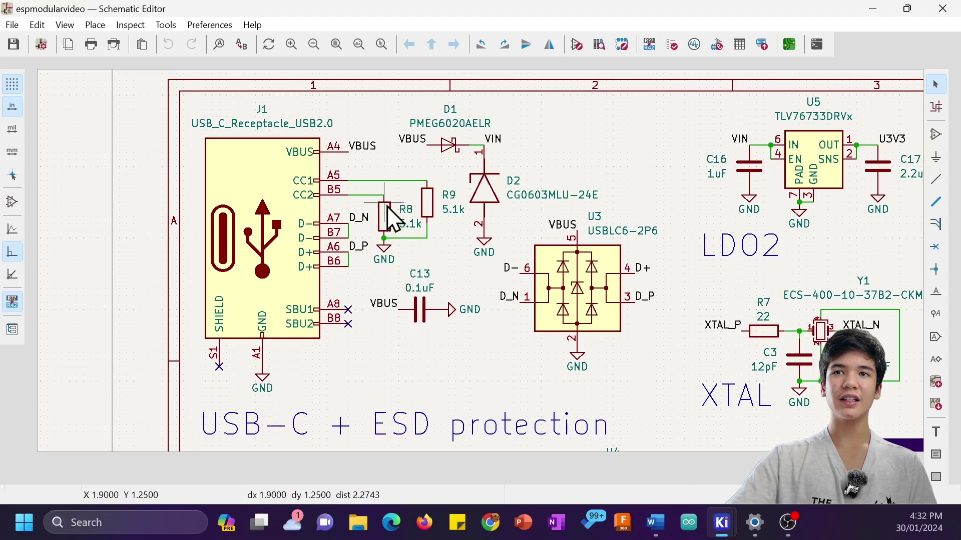
pyautogui.moveTo(394, 231); pyautogui.dragTo(441, 202)
pyautogui.click(441, 201)
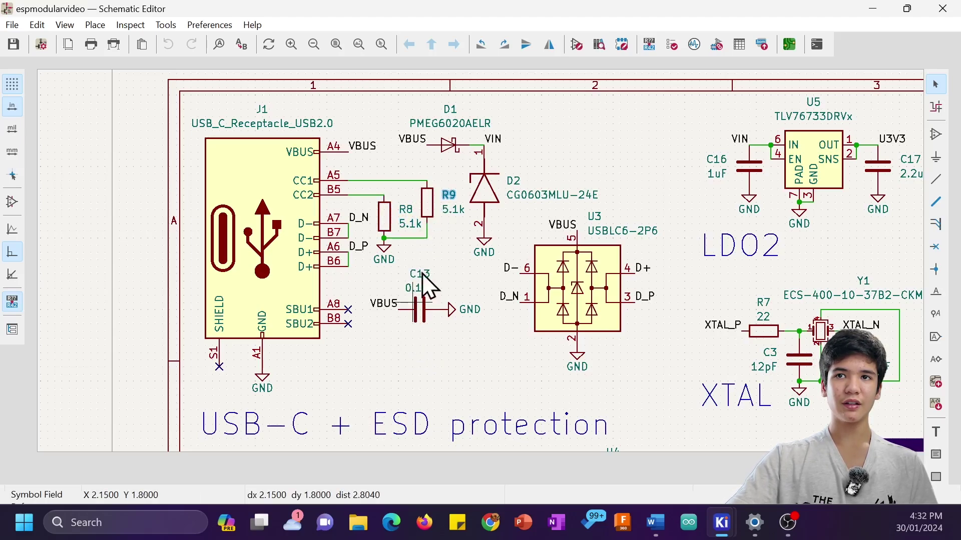
pyautogui.press('Escape')
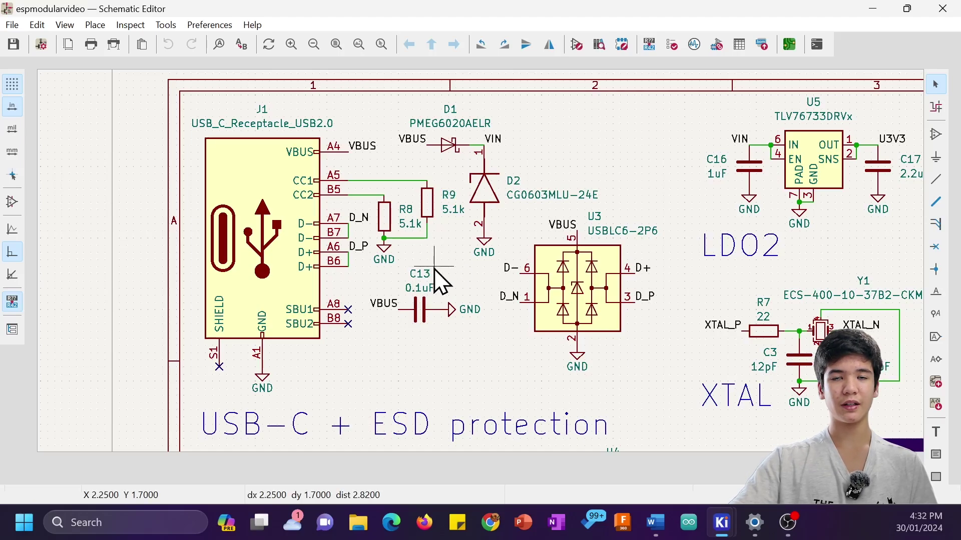
pyautogui.moveTo(435, 271); pyautogui.dragTo(406, 274, button='middle')
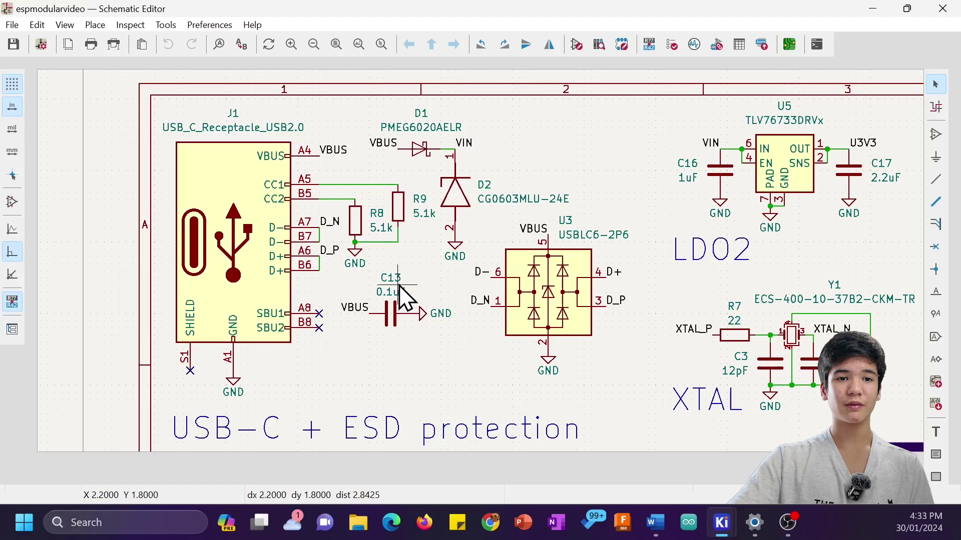
pyautogui.scroll(3, 448, 140)
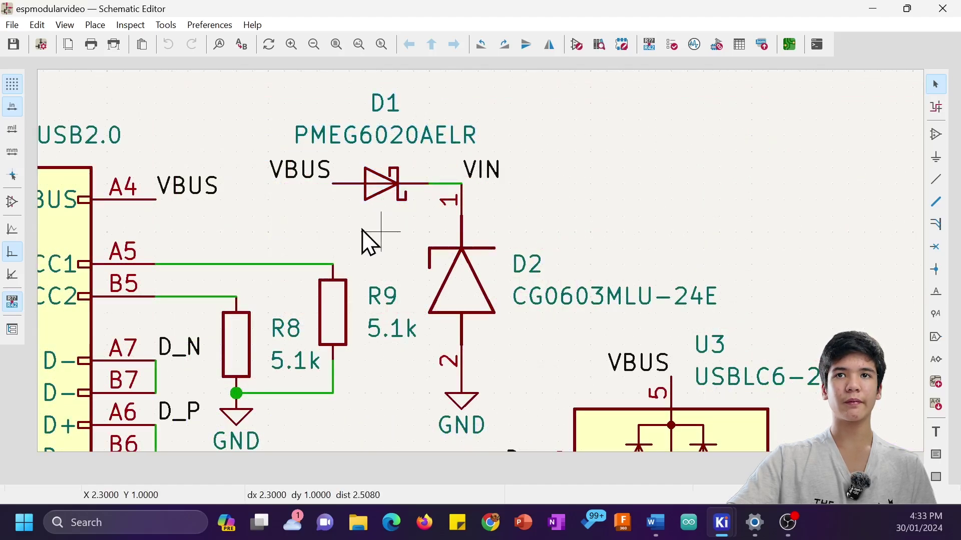
pyautogui.click(306, 189)
pyautogui.click(395, 205)
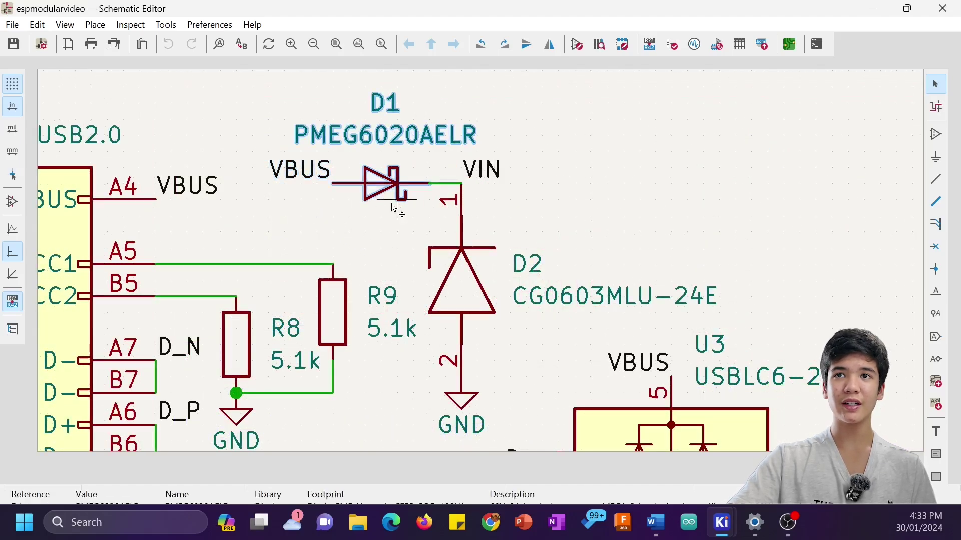
pyautogui.click(485, 172)
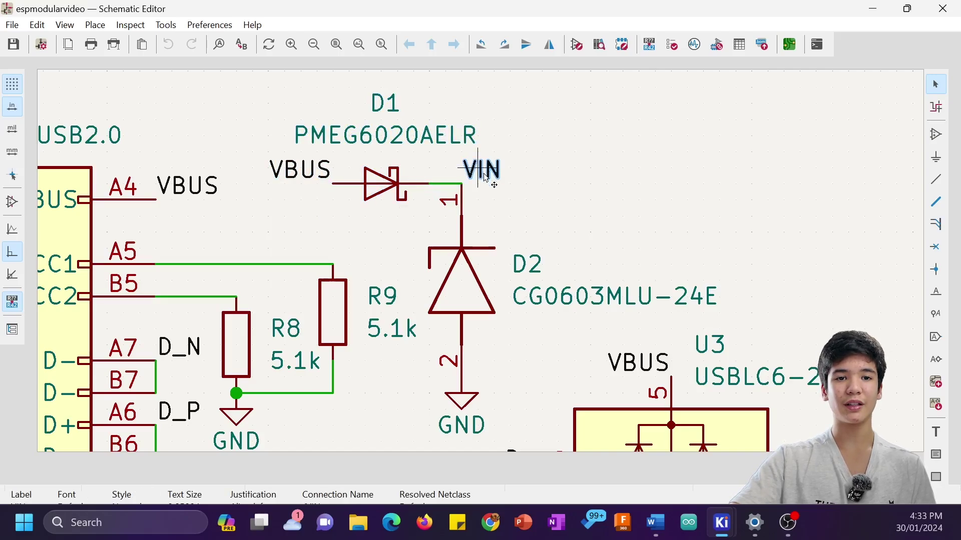
pyautogui.scroll(-2, 350, 165)
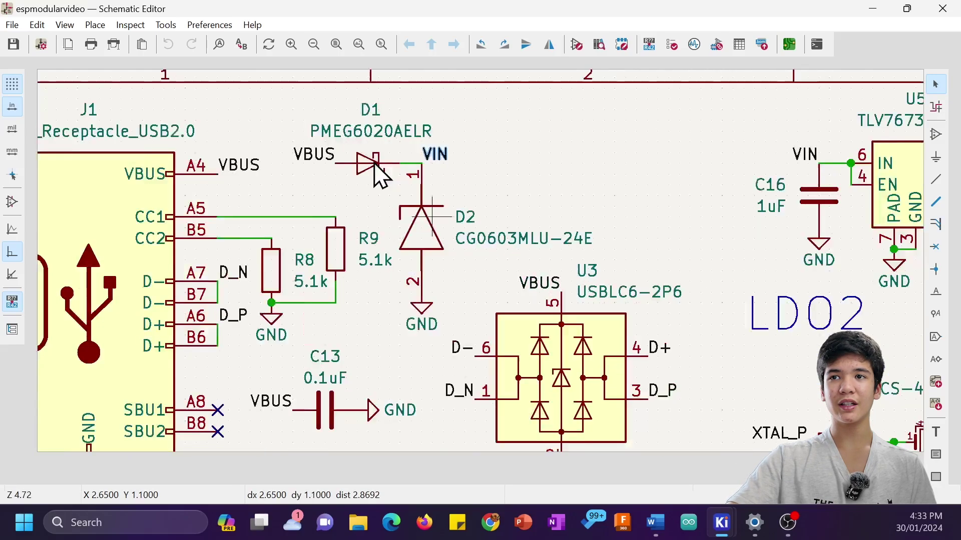
pyautogui.moveTo(350, 165); pyautogui.dragTo(307, 147, button='middle')
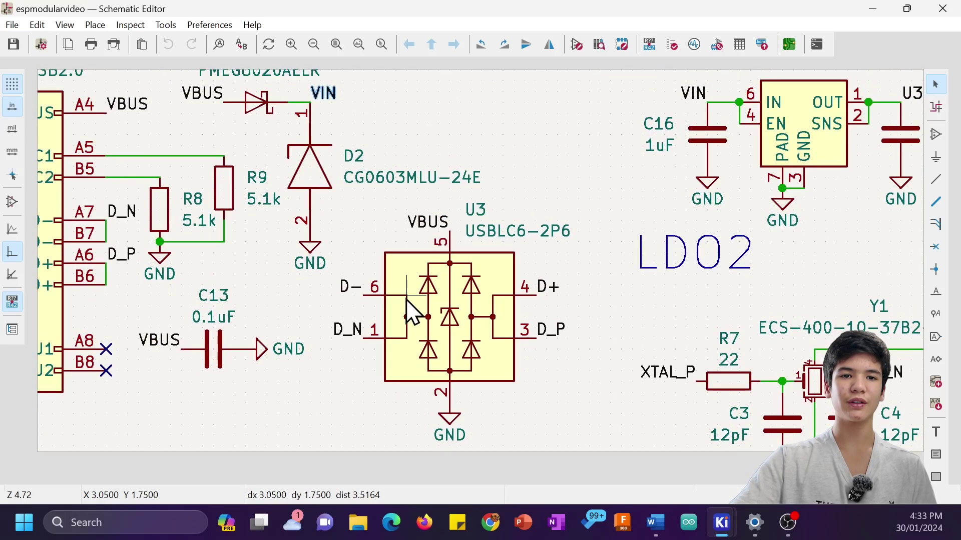
pyautogui.click(439, 136)
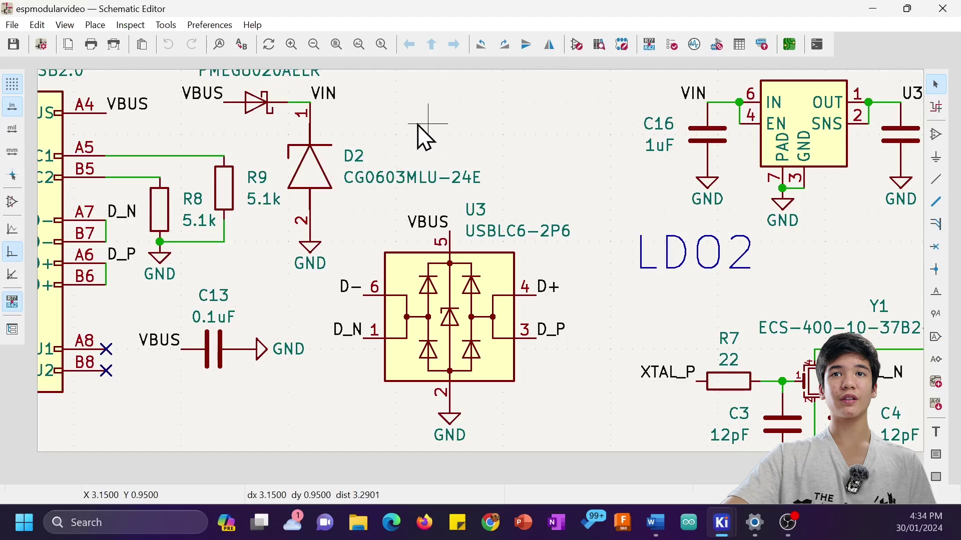
pyautogui.click(316, 167)
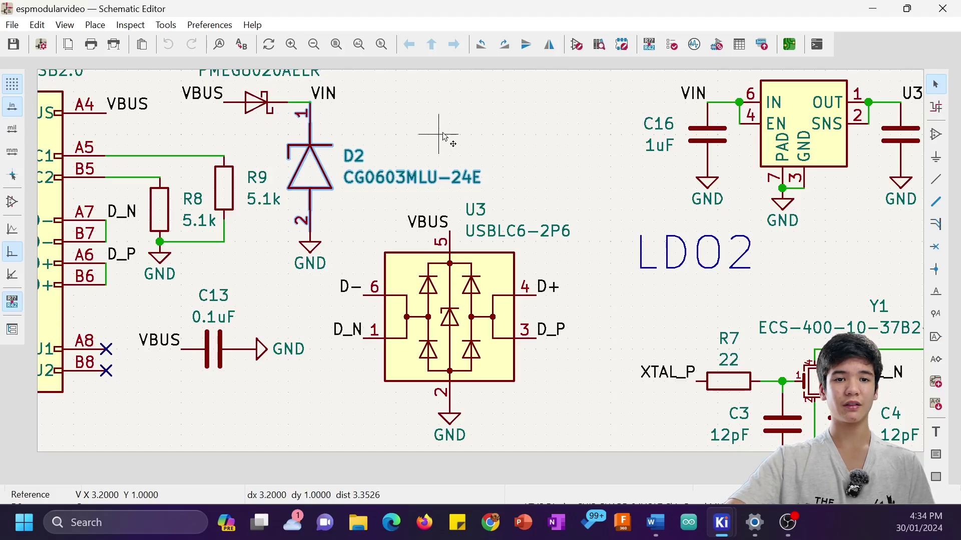
pyautogui.scroll(2, 446, 220)
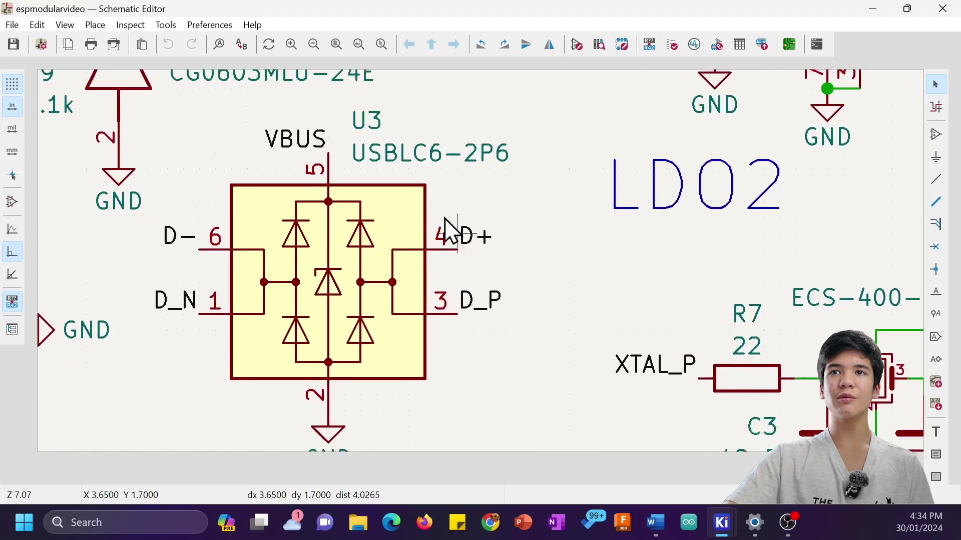
pyautogui.scroll(-1, 450, 230)
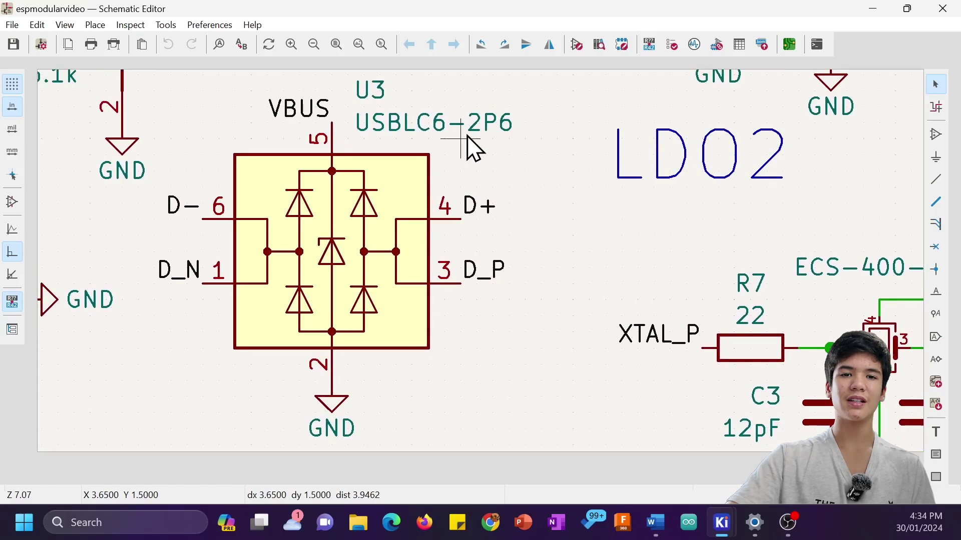
pyautogui.moveTo(473, 149); pyautogui.dragTo(527, 149, button='middle')
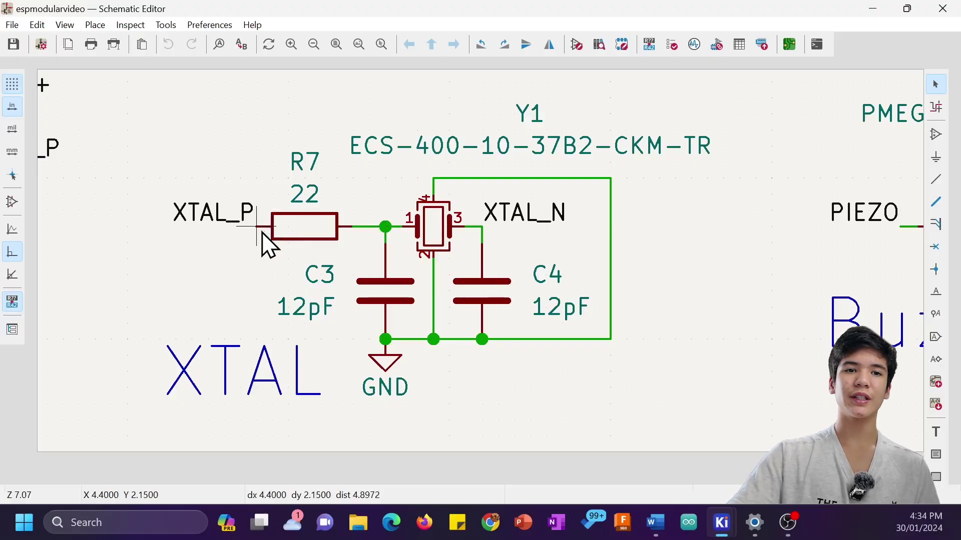
pyautogui.click(273, 227)
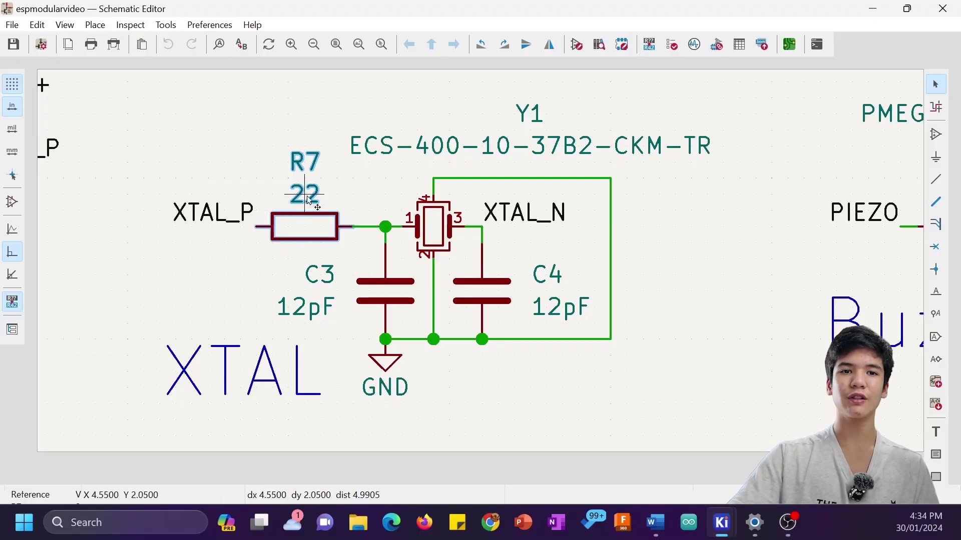
pyautogui.click(395, 295)
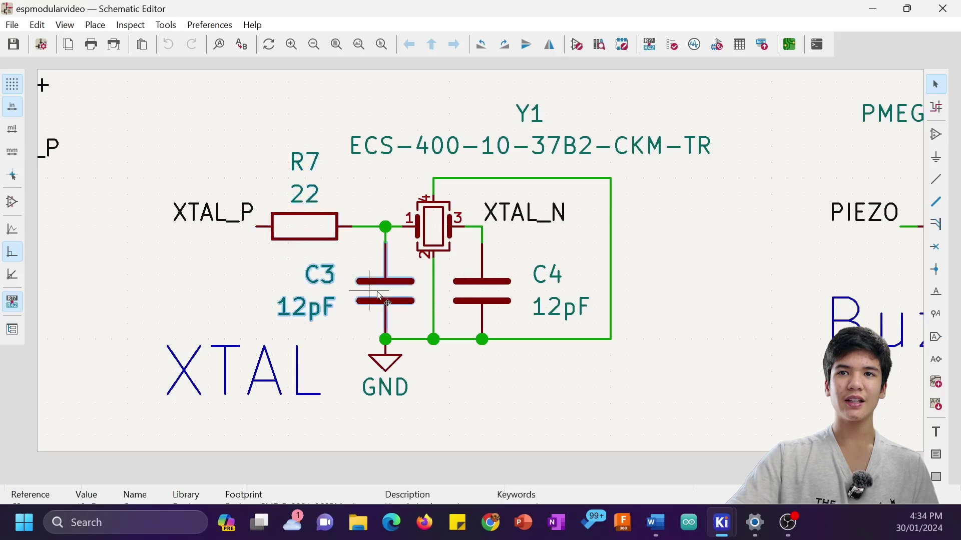
pyautogui.click(482, 290)
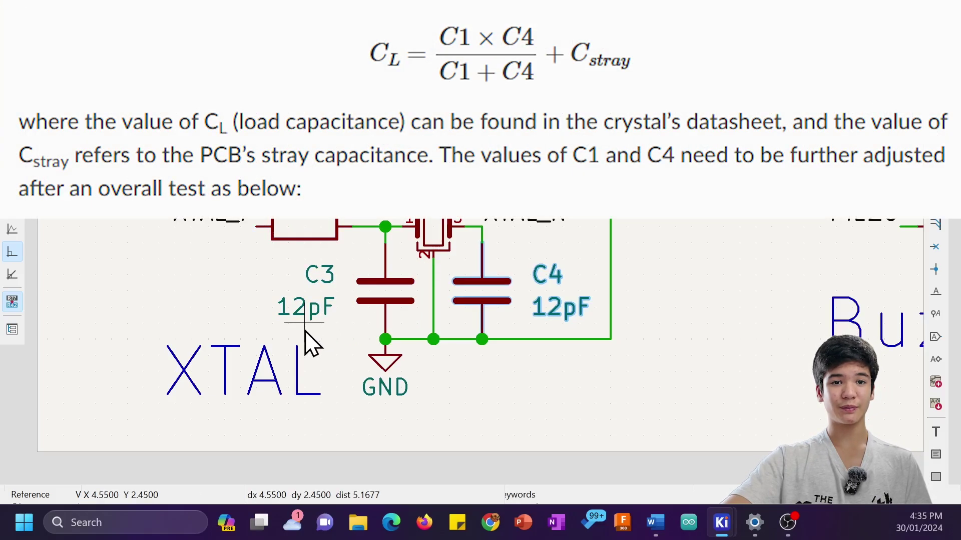
pyautogui.click(632, 193)
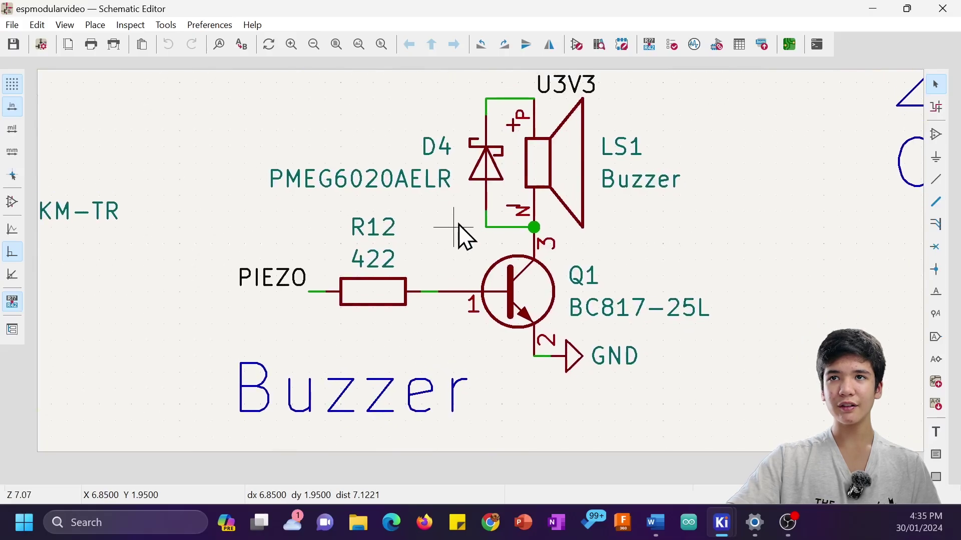
pyautogui.click(566, 154)
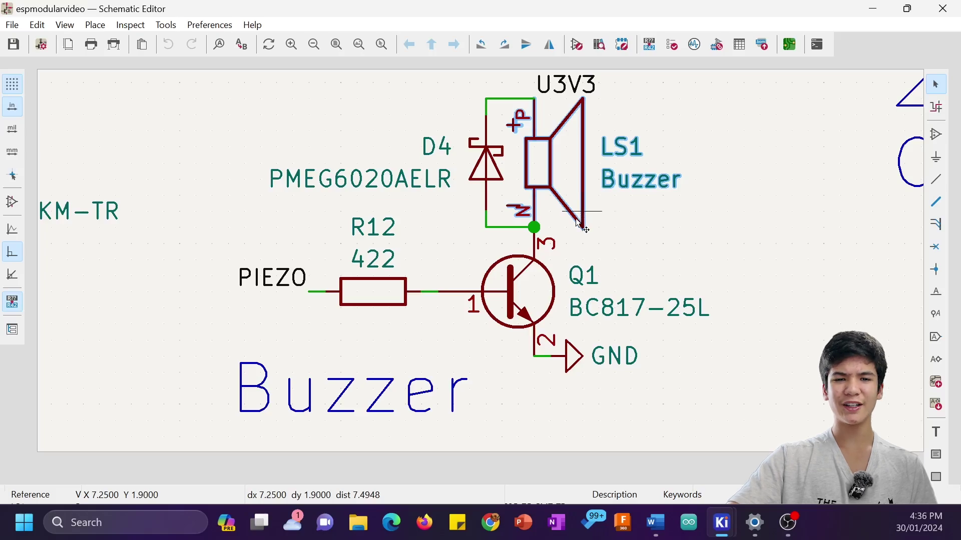
pyautogui.click(692, 279)
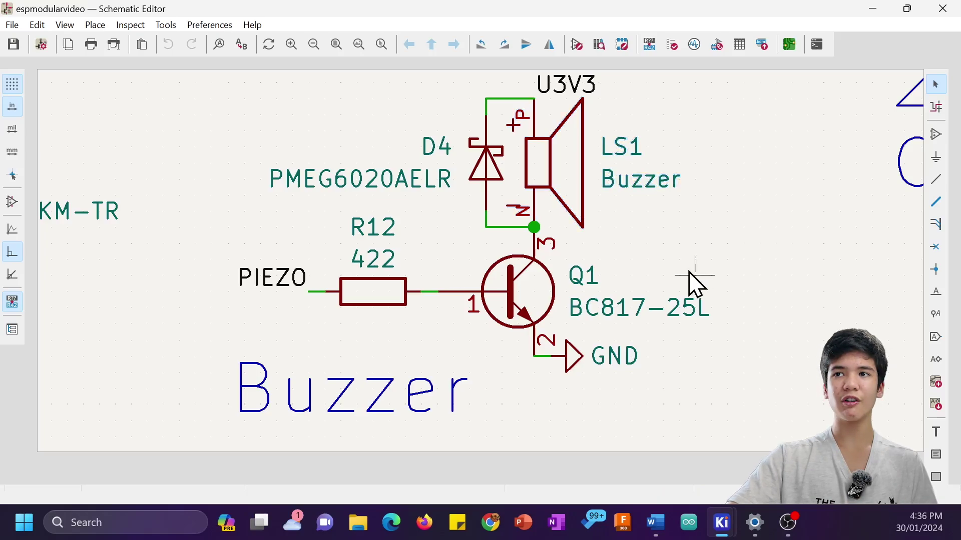
pyautogui.click(532, 288)
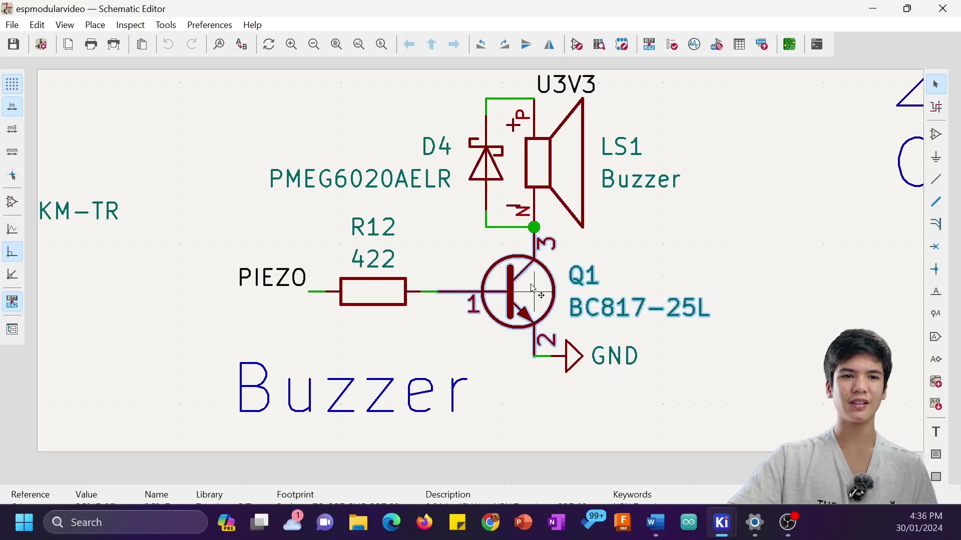
pyautogui.click(574, 172)
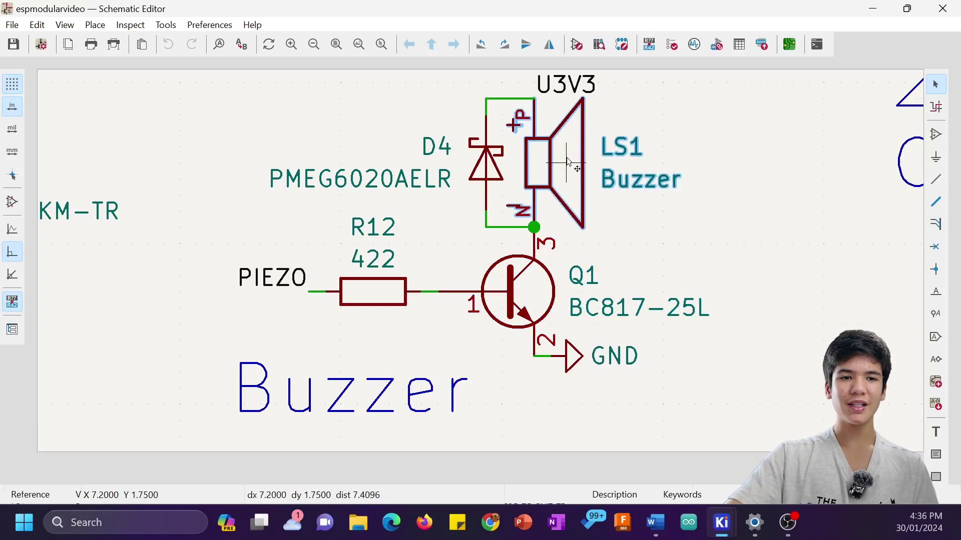
pyautogui.click(583, 83)
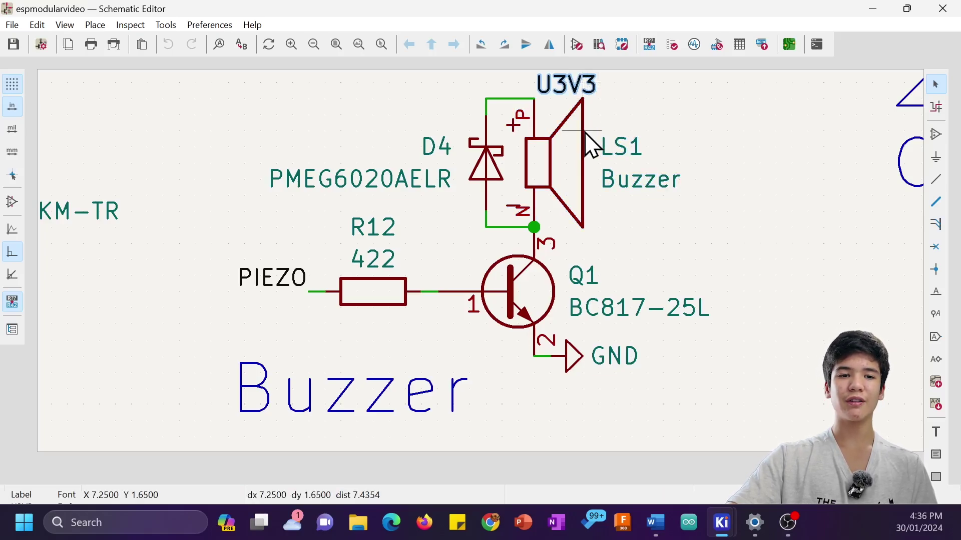
pyautogui.click(575, 213)
pyautogui.click(546, 308)
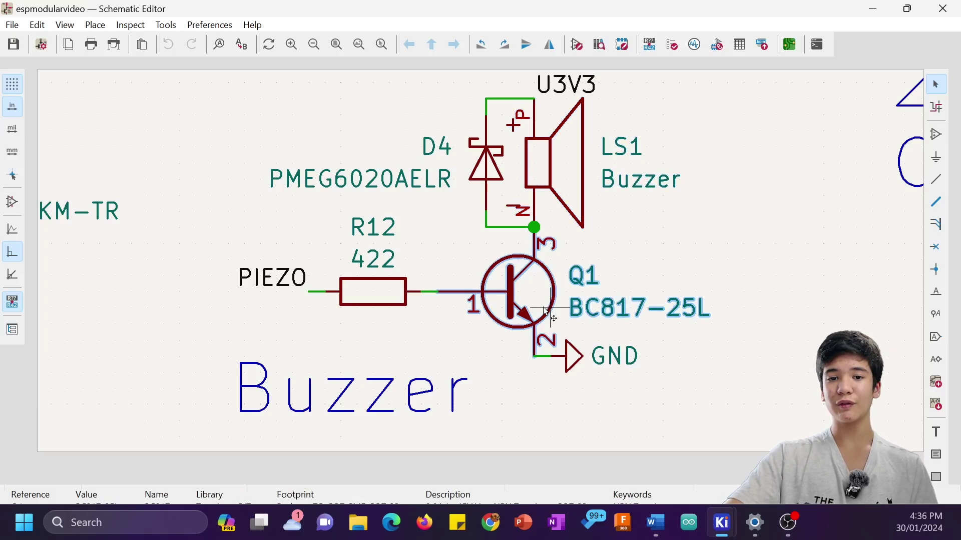
pyautogui.click(492, 158)
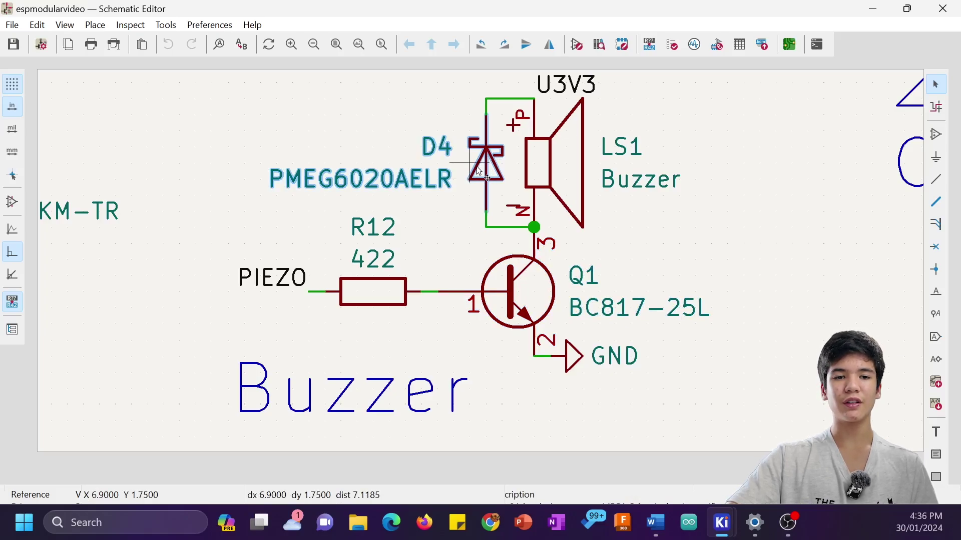
pyautogui.click(385, 305)
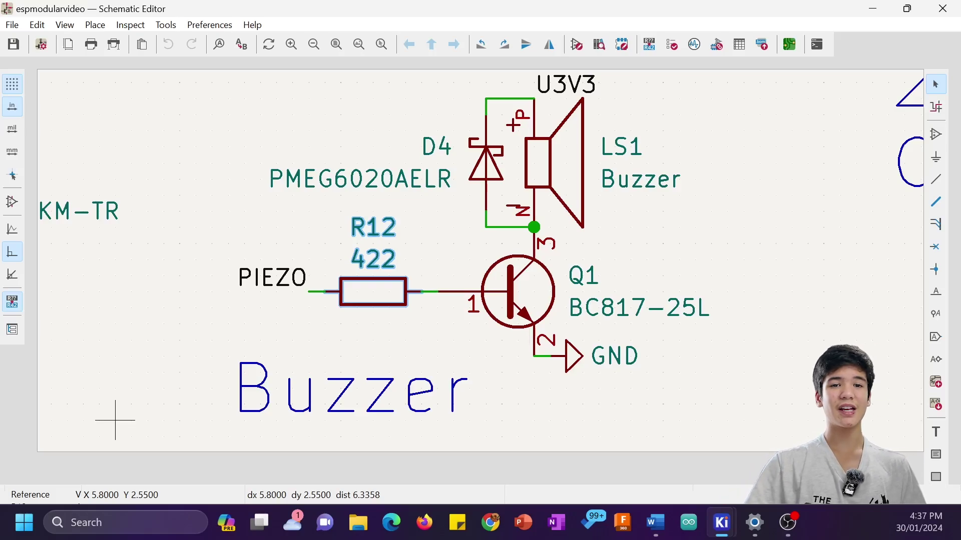
pyautogui.scroll(-3, 418, 268)
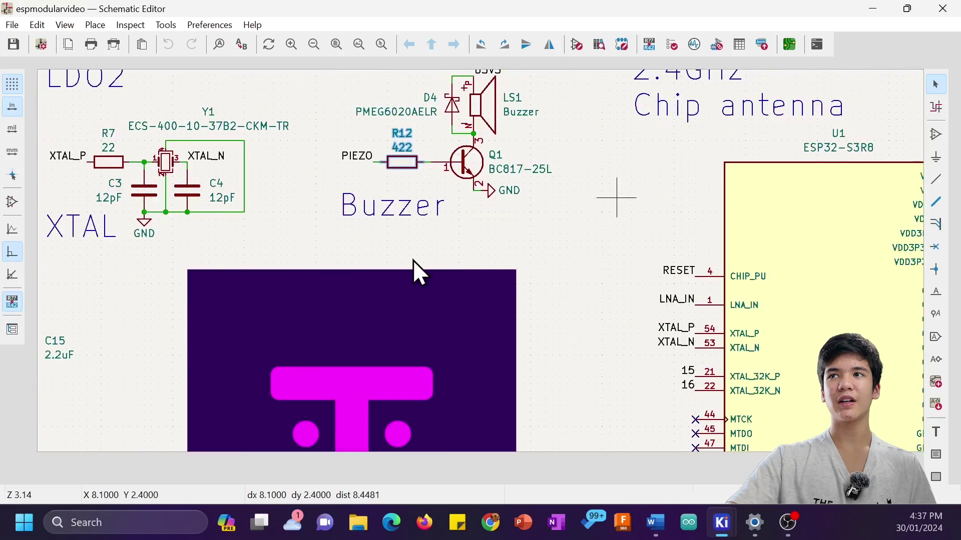
pyautogui.scroll(5, 545, 275)
pyautogui.moveTo(488, 300); pyautogui.dragTo(547, 301, button='middle')
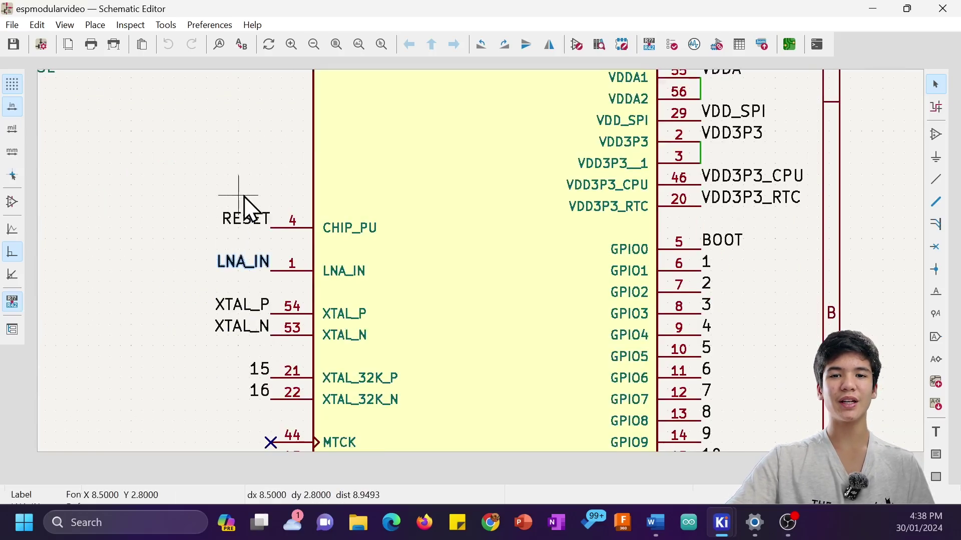
pyautogui.scroll(-3, 535, 253)
pyautogui.scroll(4, 622, 235)
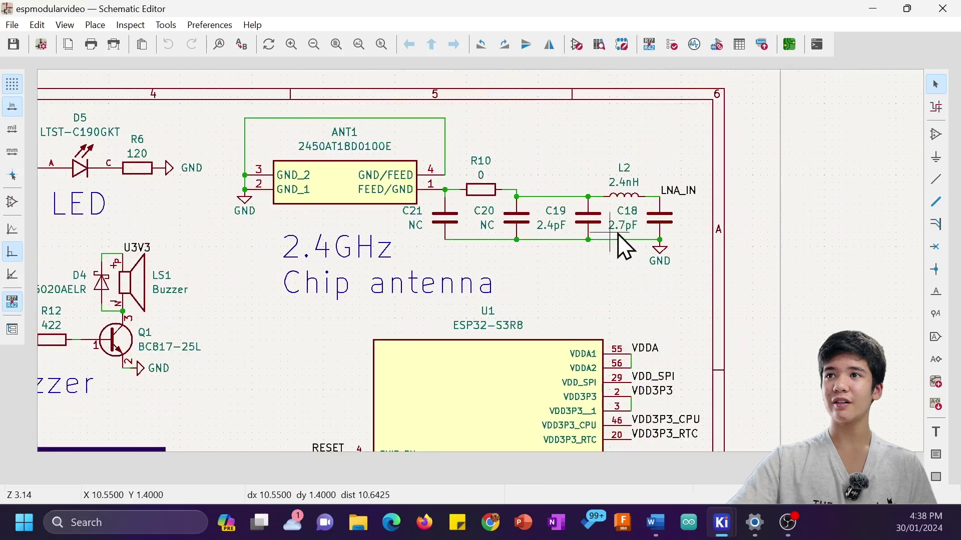
pyautogui.click(535, 254)
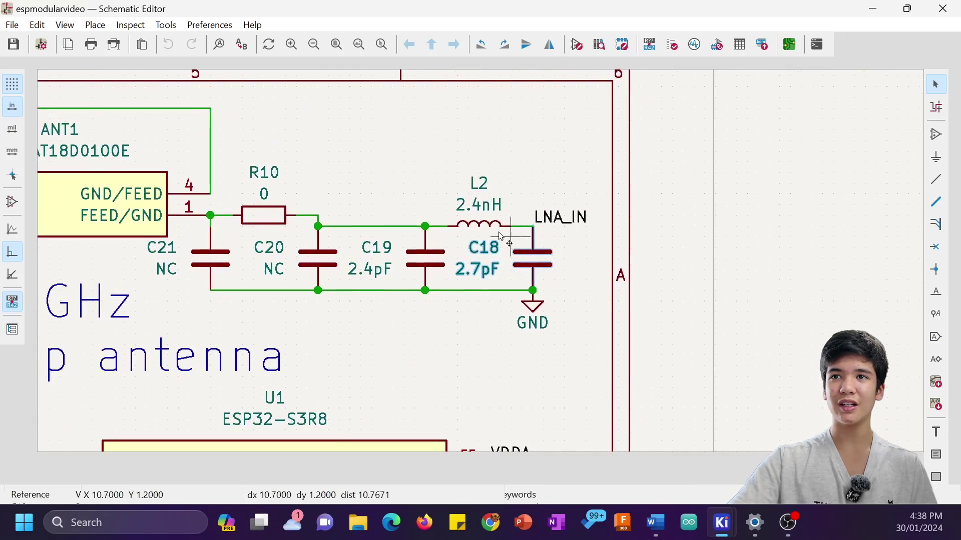
pyautogui.click(480, 215)
pyautogui.click(430, 260)
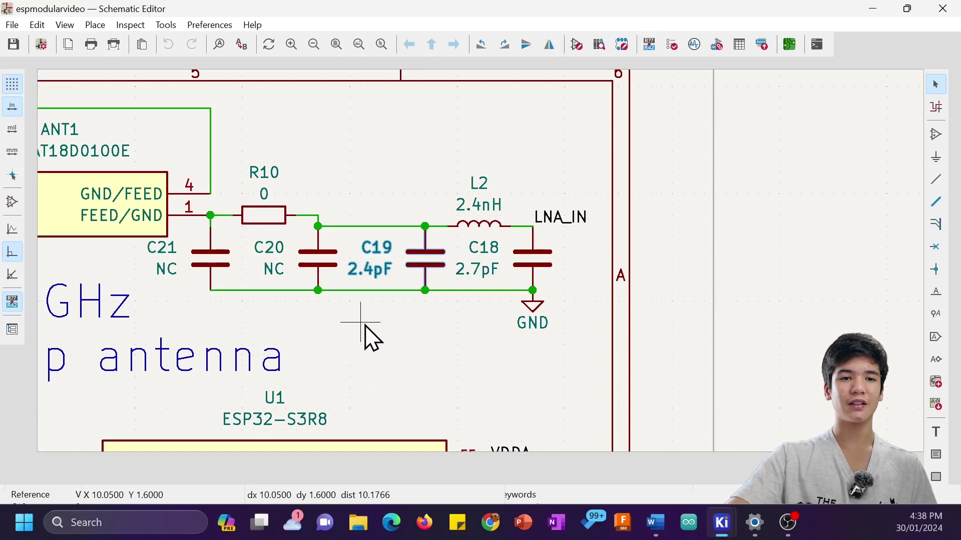
pyautogui.keyDown('ctrl'); pyautogui.hscroll(-1, 356, 335); pyautogui.keyUp('ctrl')
pyautogui.click(297, 228)
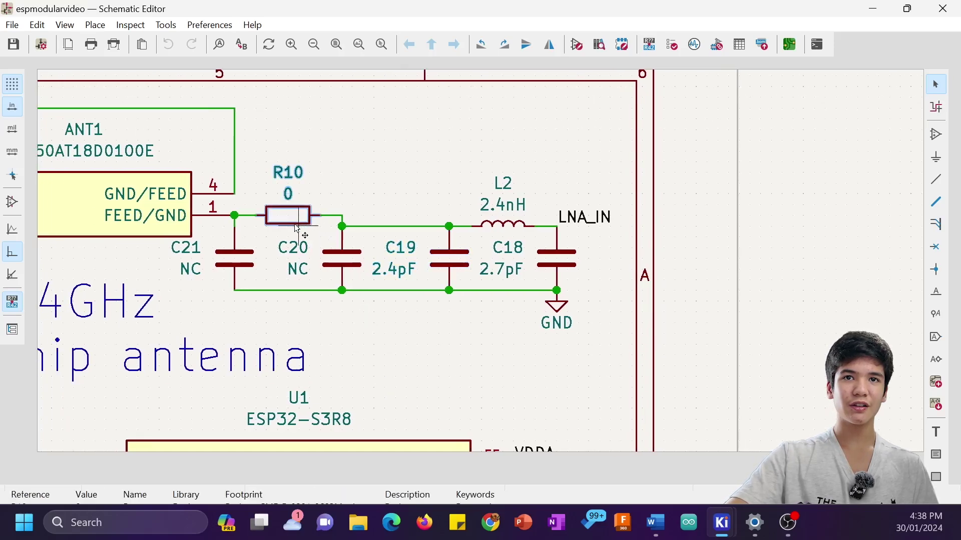
pyautogui.click(242, 274)
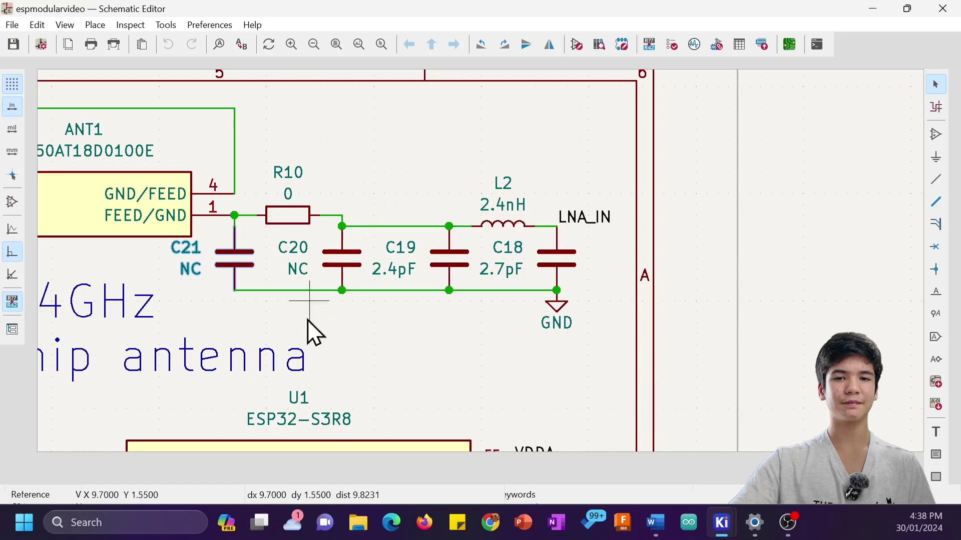
pyautogui.scroll(-2, 489, 272)
pyautogui.scroll(2, 596, 339)
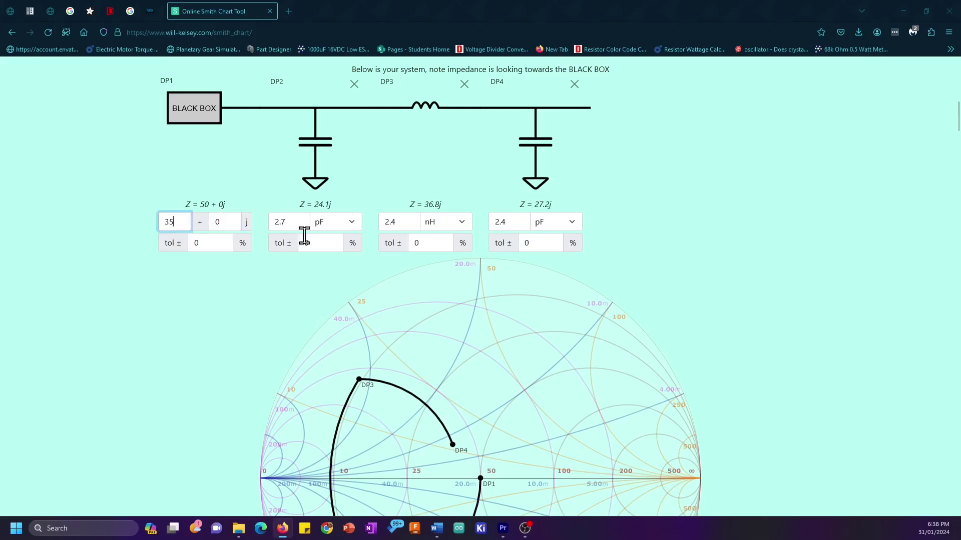
# Step: Commit the black-box real impedance of 35 so the Smith chart matching curve redraws
pyautogui.press('Return')
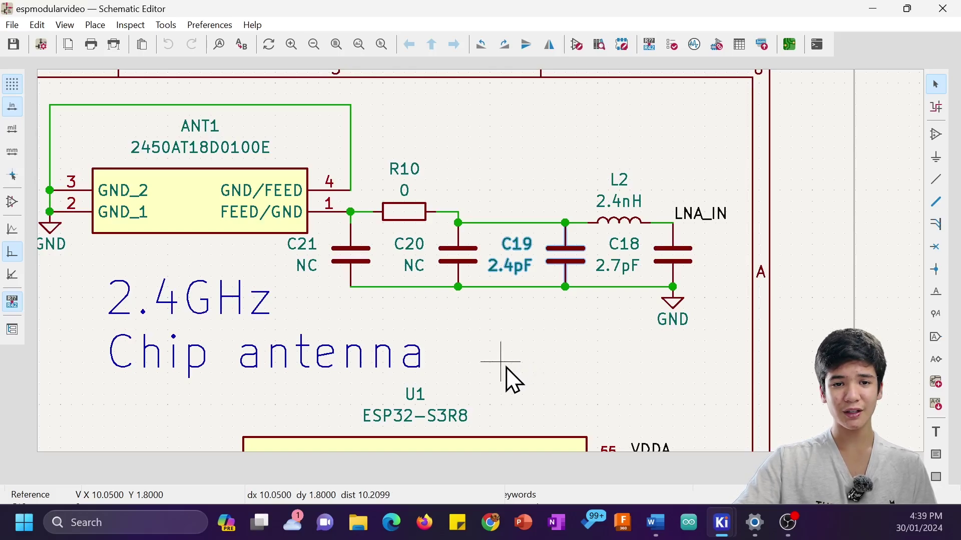
pyautogui.click(510, 377)
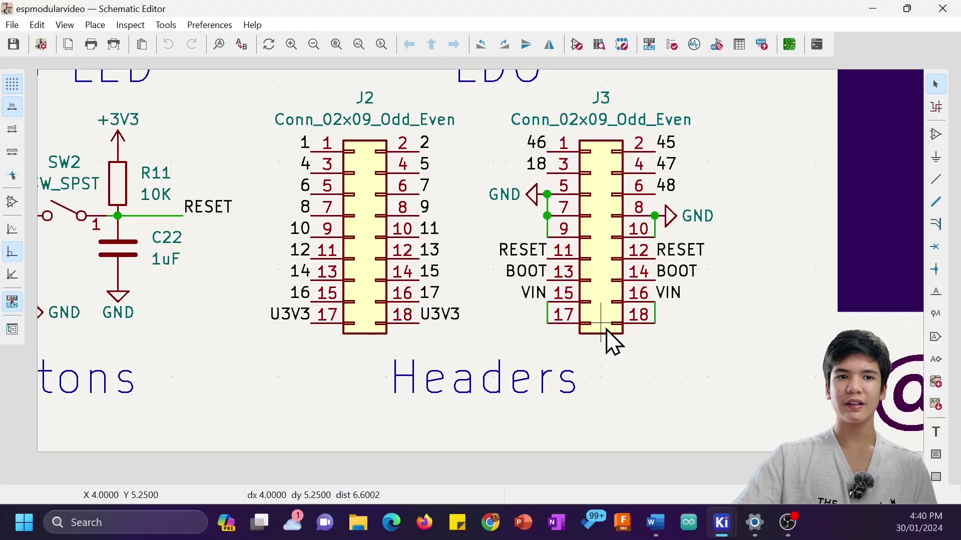
pyautogui.click(605, 338)
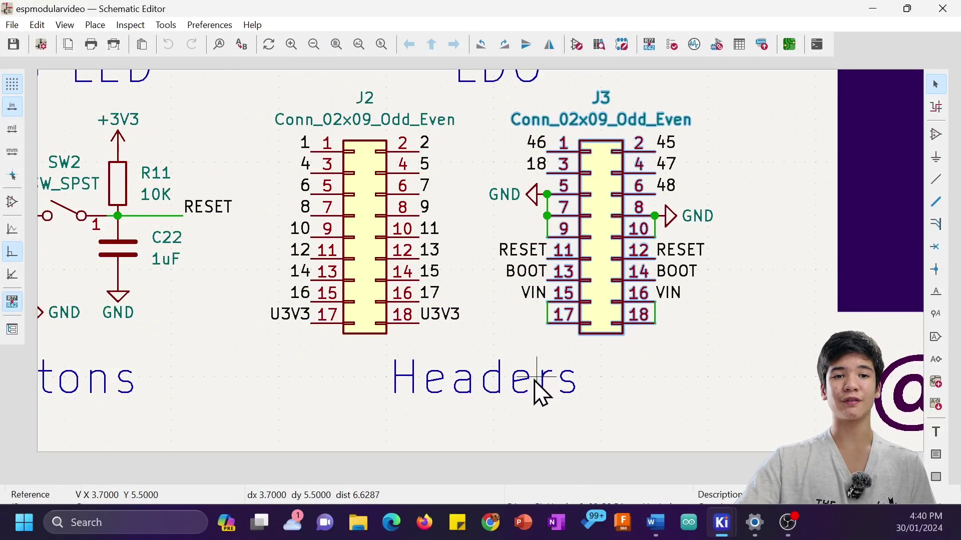
pyautogui.click(538, 403)
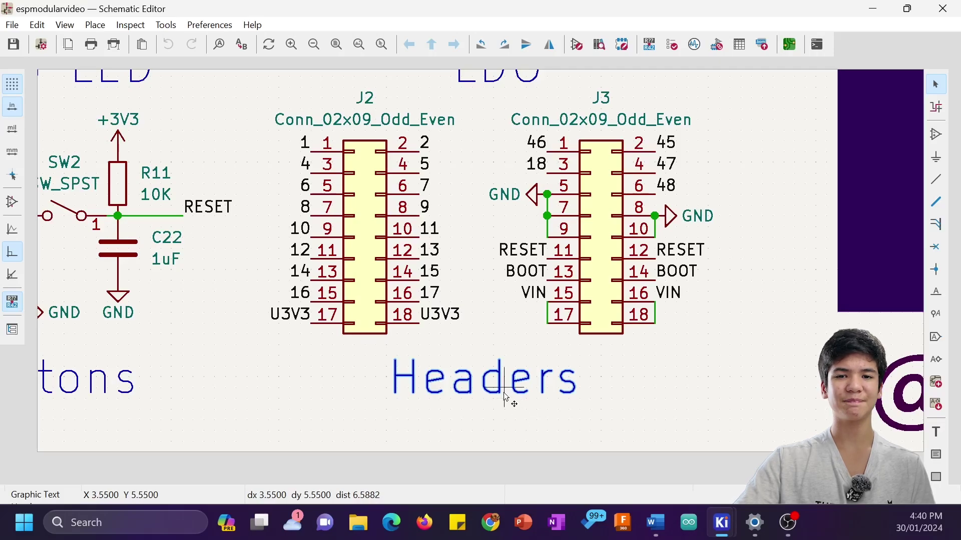
pyautogui.scroll(-2, 506, 398)
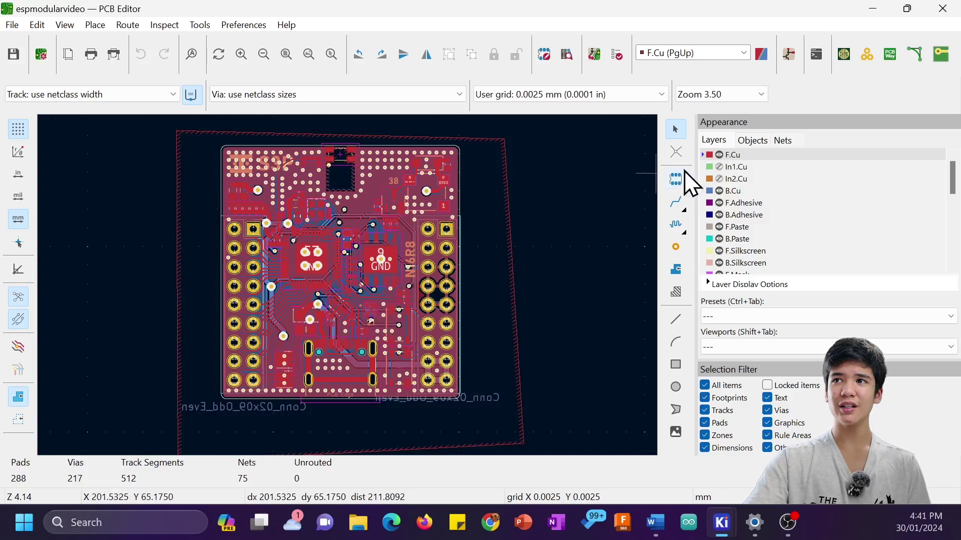
# Step: Make the In1.Cu inner copper layer visible in the Appearance panel
pyautogui.click(718, 167)
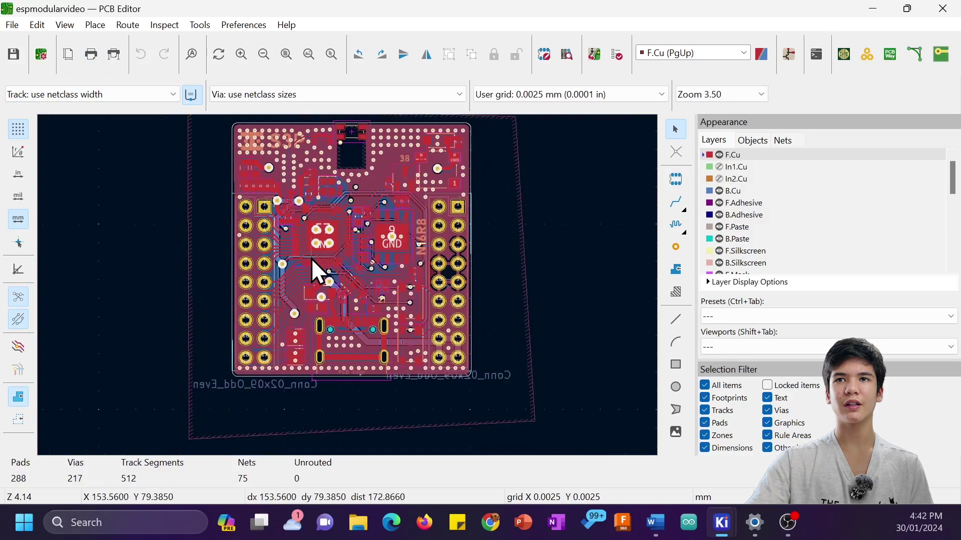
pyautogui.scroll(2, 353, 297)
pyautogui.scroll(-2, 347, 287)
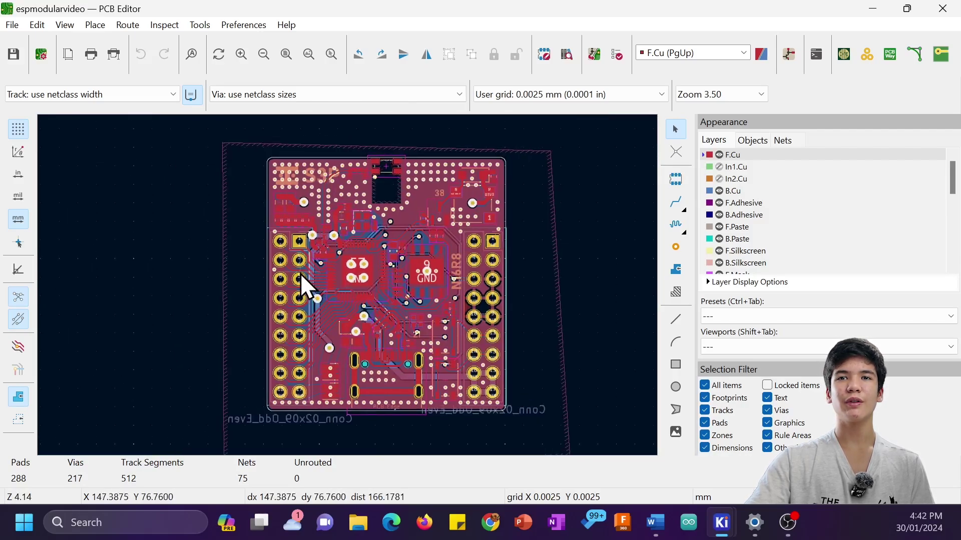
pyautogui.scroll(2, 349, 289)
pyautogui.scroll(2, 347, 287)
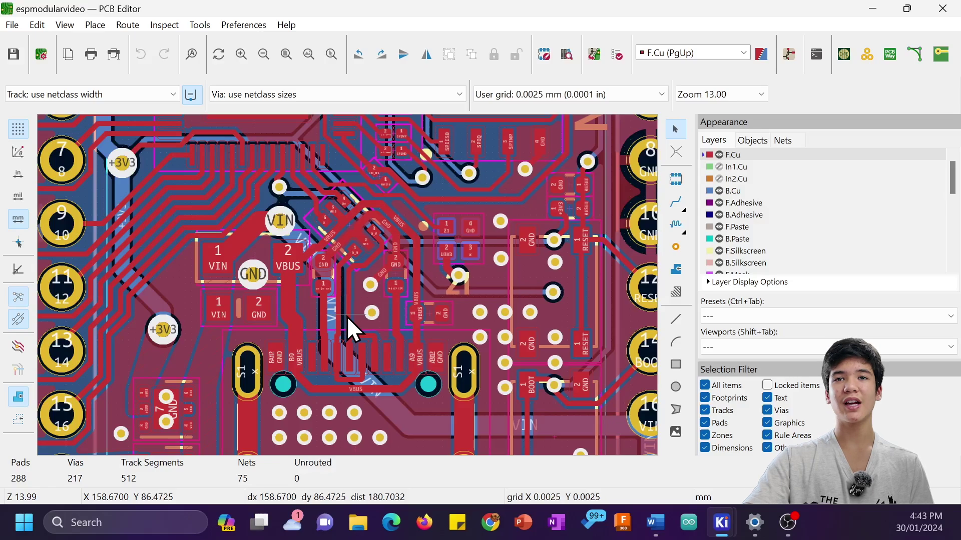
pyautogui.scroll(4, 347, 317)
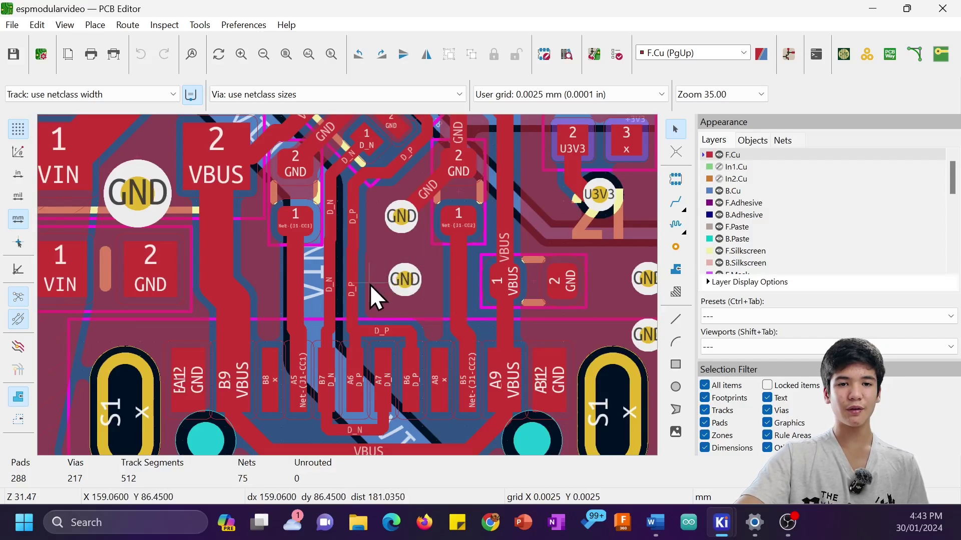
pyautogui.scroll(-4, 362, 286)
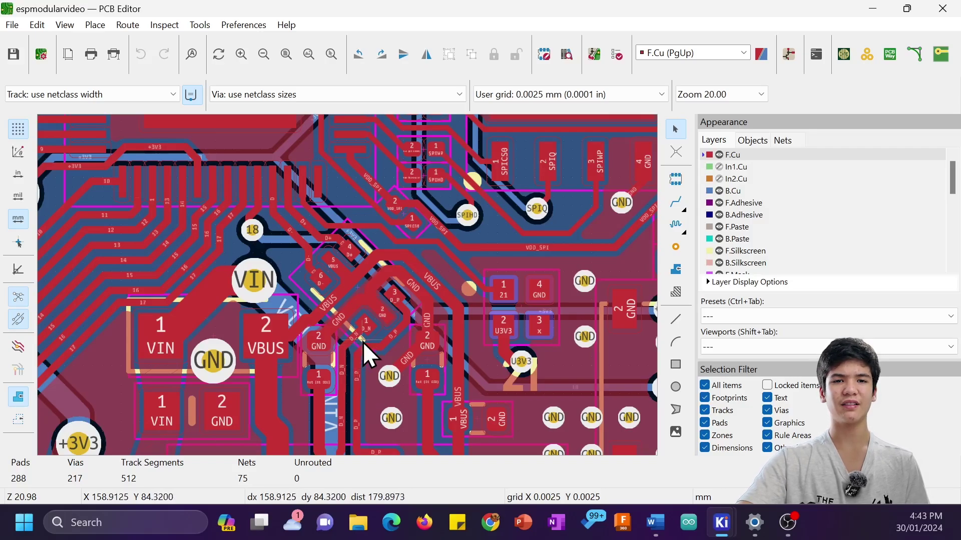
pyautogui.scroll(-2, 368, 355)
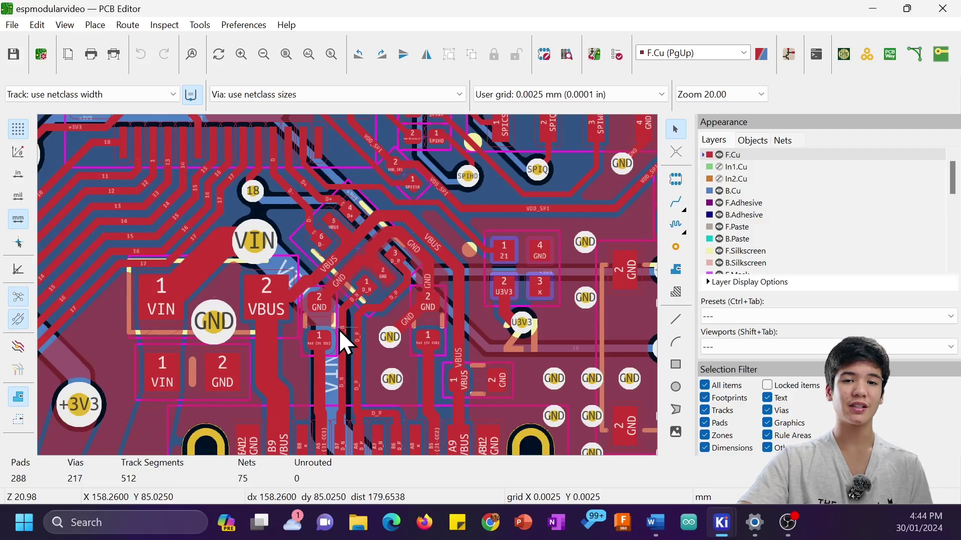
pyautogui.hscroll(3, 377, 210)
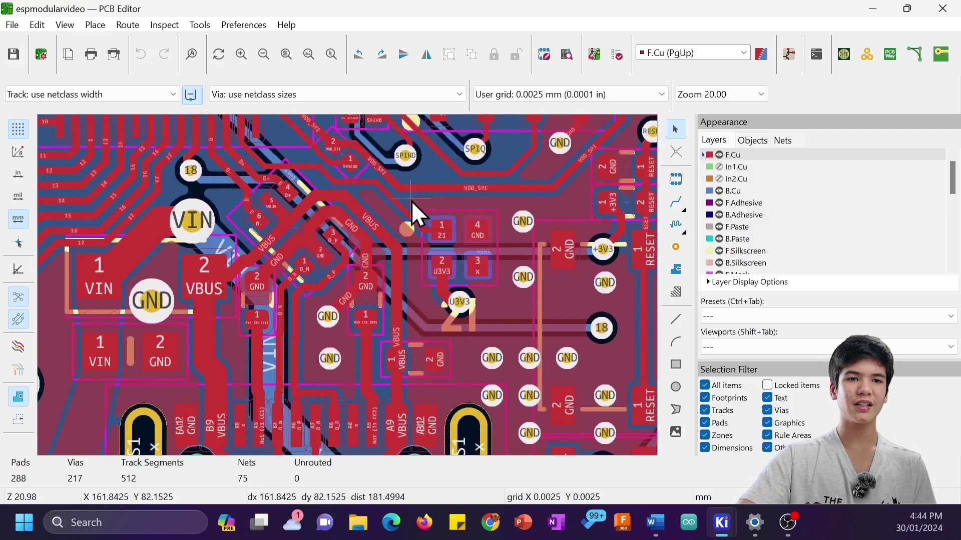
pyautogui.moveTo(449, 119); pyautogui.dragTo(398, 273, button='middle')
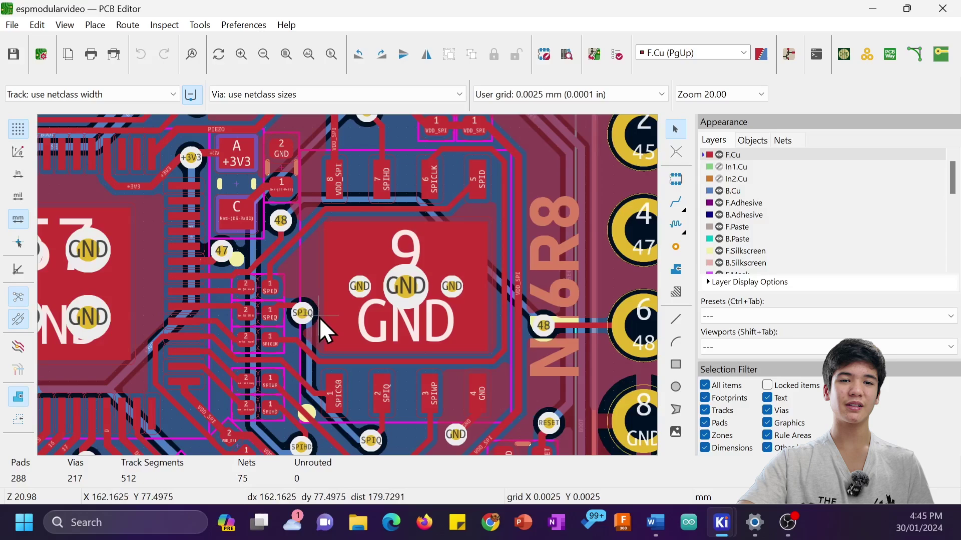
pyautogui.scroll(-1, 319, 317)
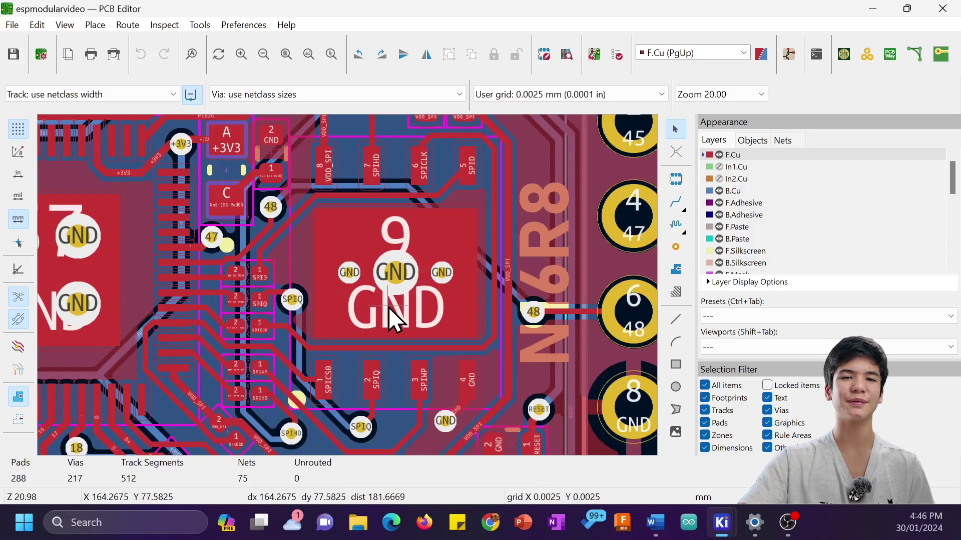
# Step: Inspect the crystal's XTAL_P/XTAL_N routing up close, then zoom to fit the whole board
pyautogui.scroll(5, 388, 307)
pyautogui.hscroll(-5, 388, 308)
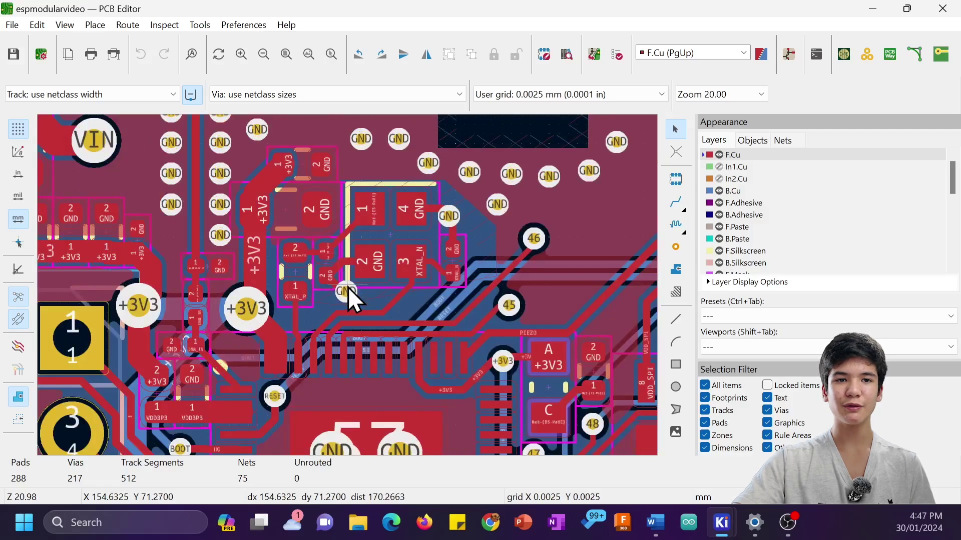
pyautogui.moveTo(347, 287); pyautogui.dragTo(344, 299, button='middle')
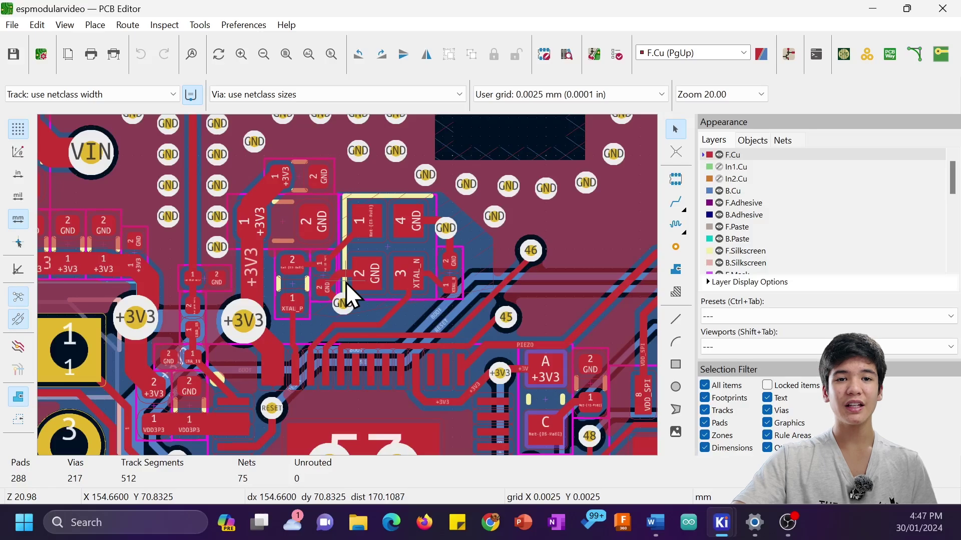
pyautogui.scroll(3, 324, 270)
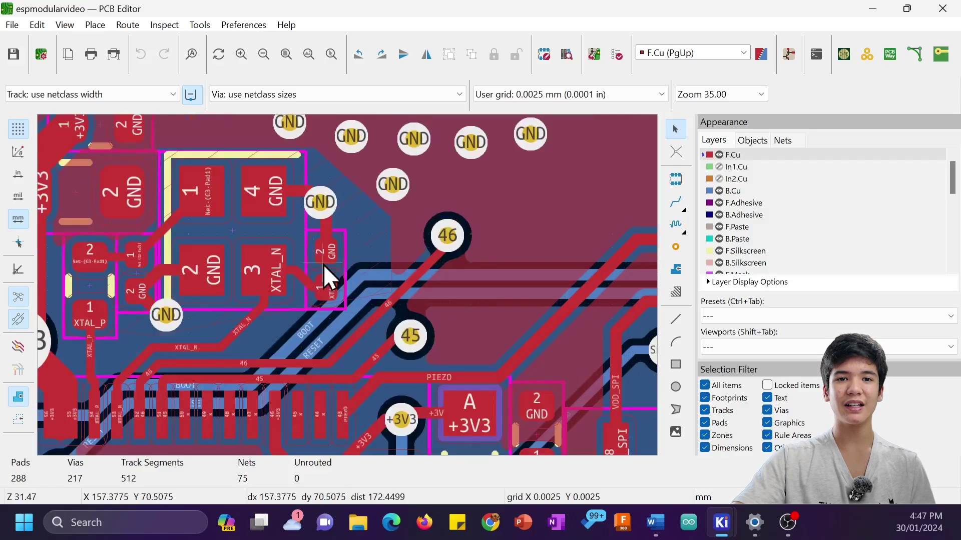
pyautogui.moveTo(425, 363); pyautogui.dragTo(488, 301, button='middle')
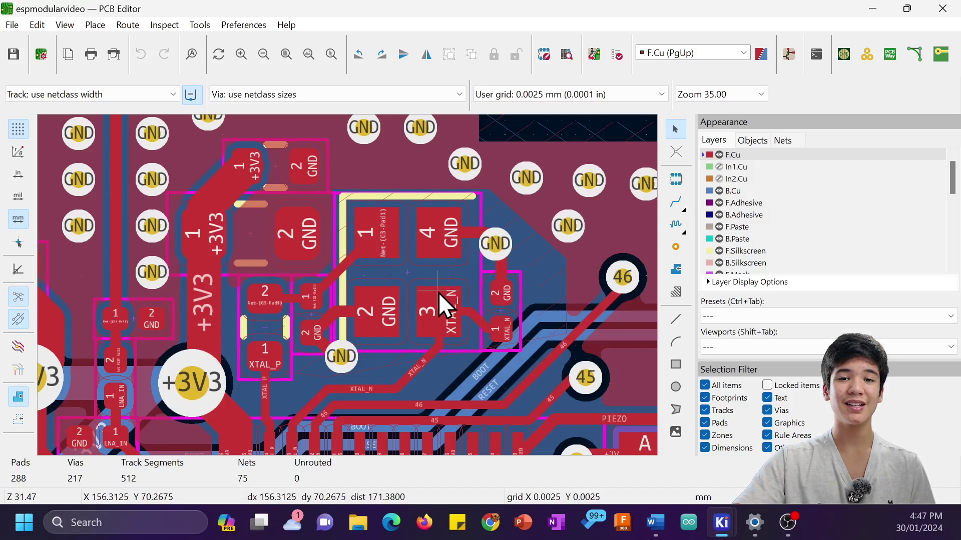
pyautogui.press('Home')
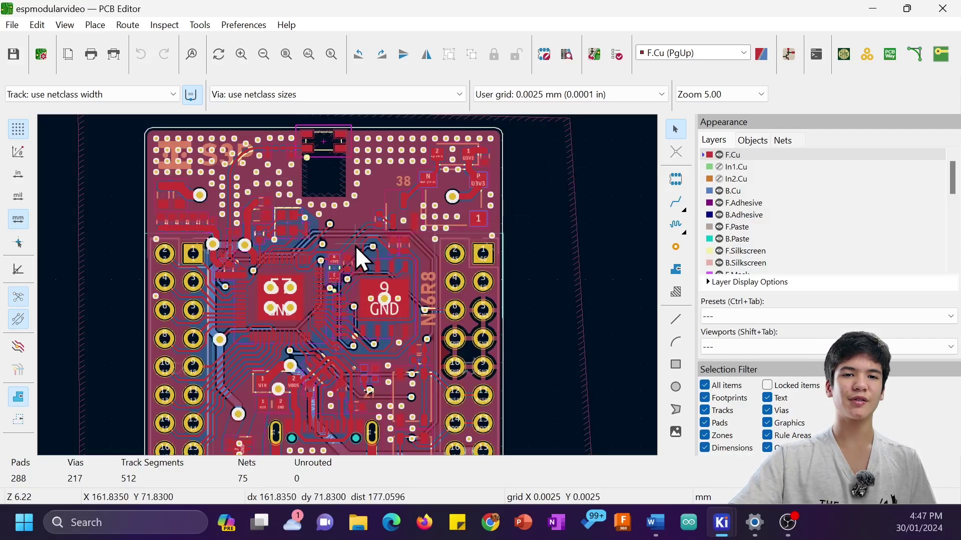
pyautogui.moveTo(378, 396); pyautogui.dragTo(337, 292, button='middle')
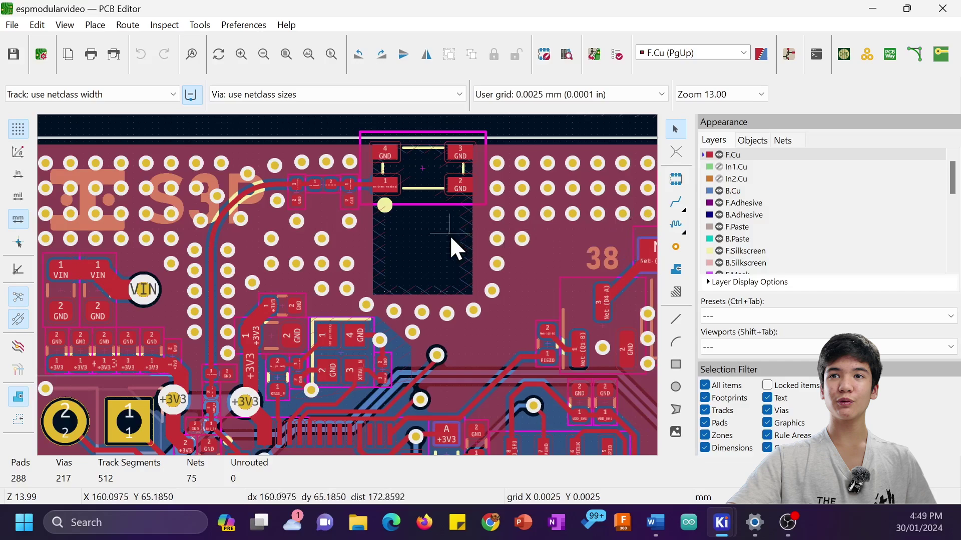
pyautogui.click(448, 237)
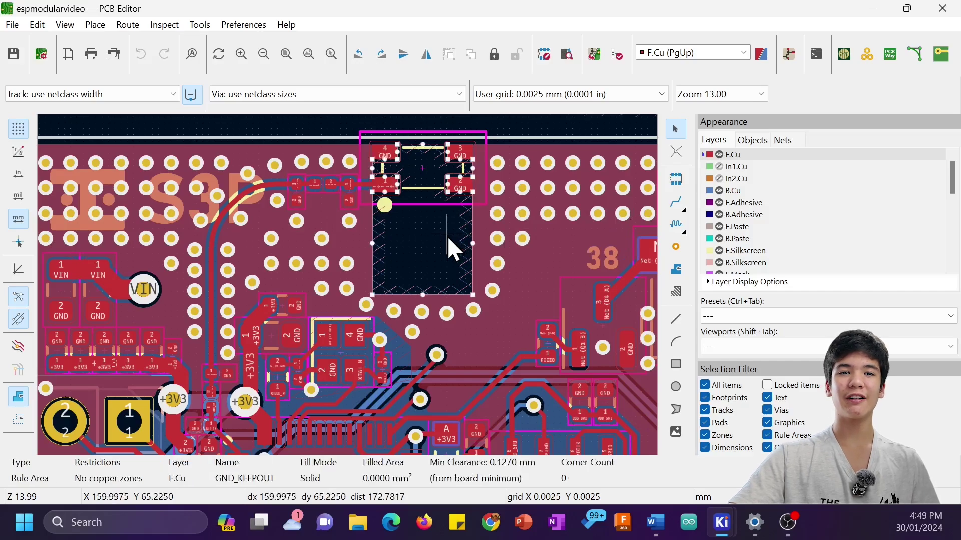
pyautogui.click(529, 130)
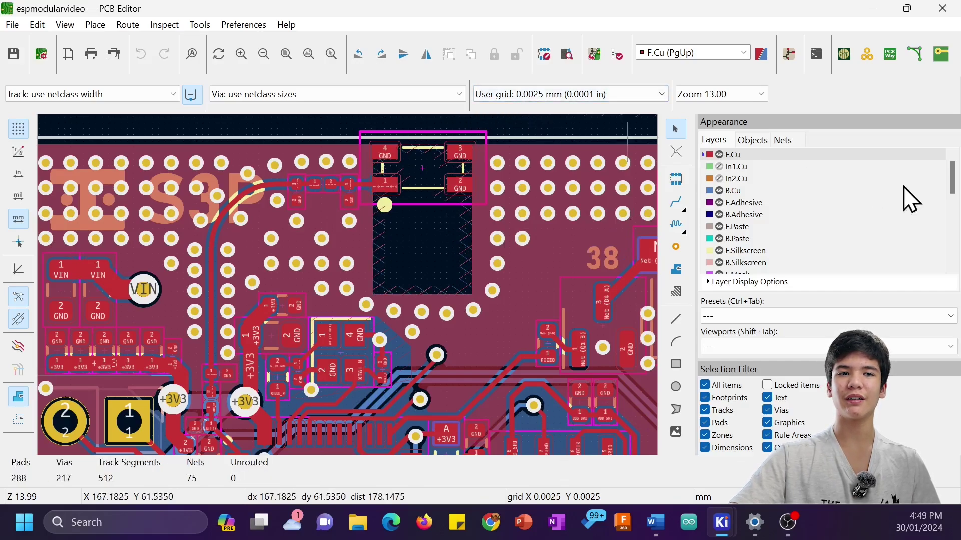
pyautogui.click(800, 194)
pyautogui.click(413, 217)
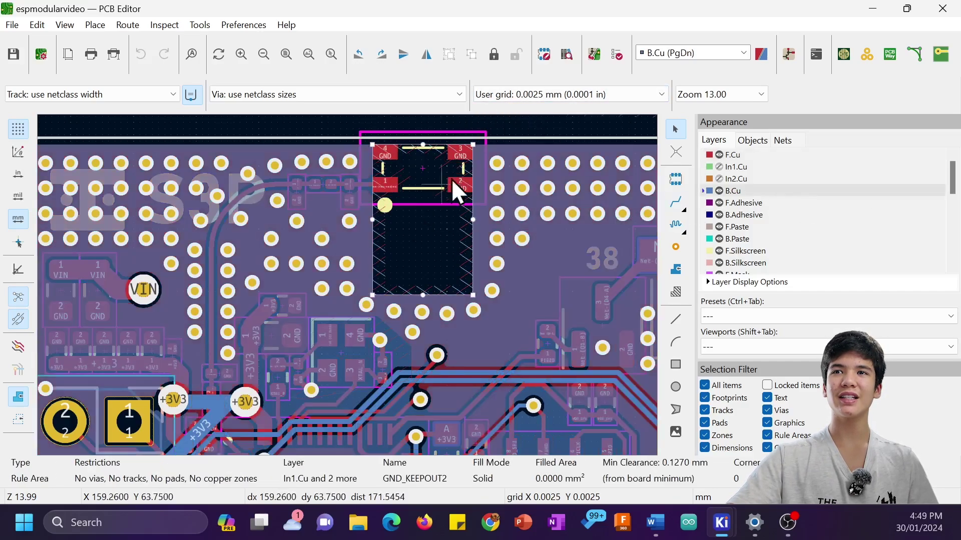
pyautogui.click(535, 121)
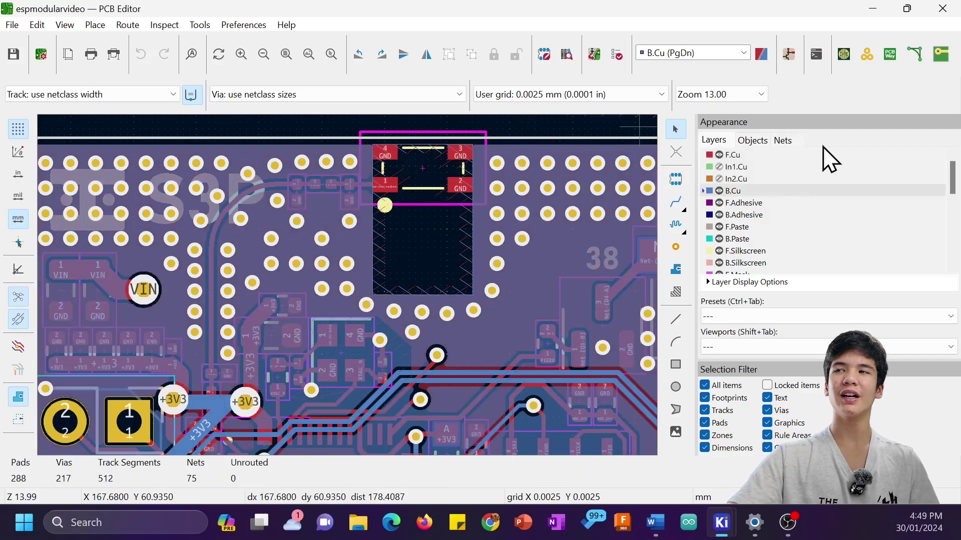
pyautogui.click(793, 160)
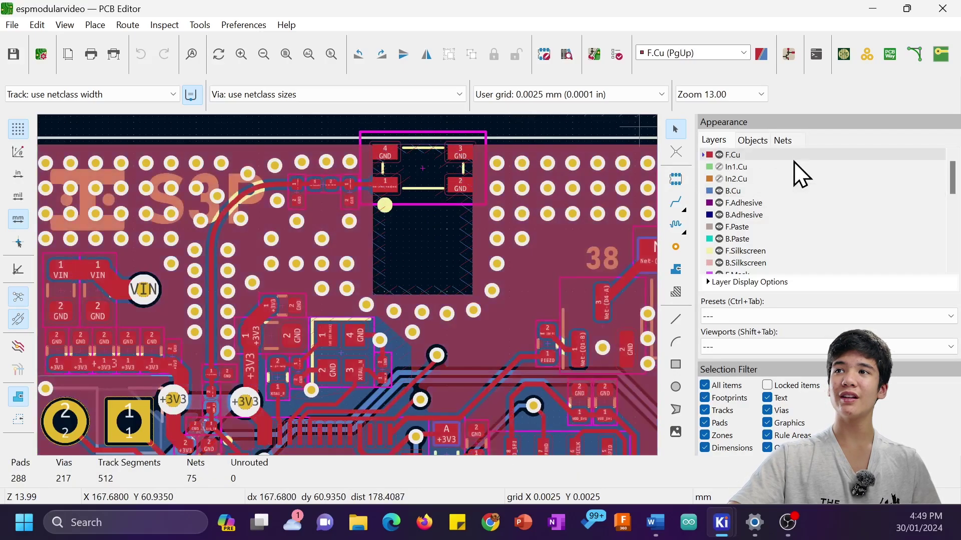
pyautogui.click(459, 134)
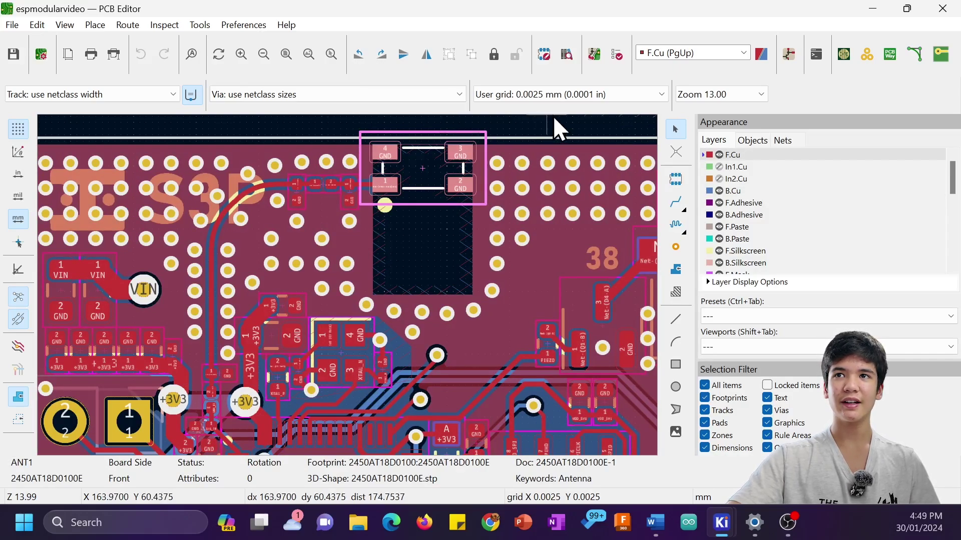
pyautogui.click(448, 244)
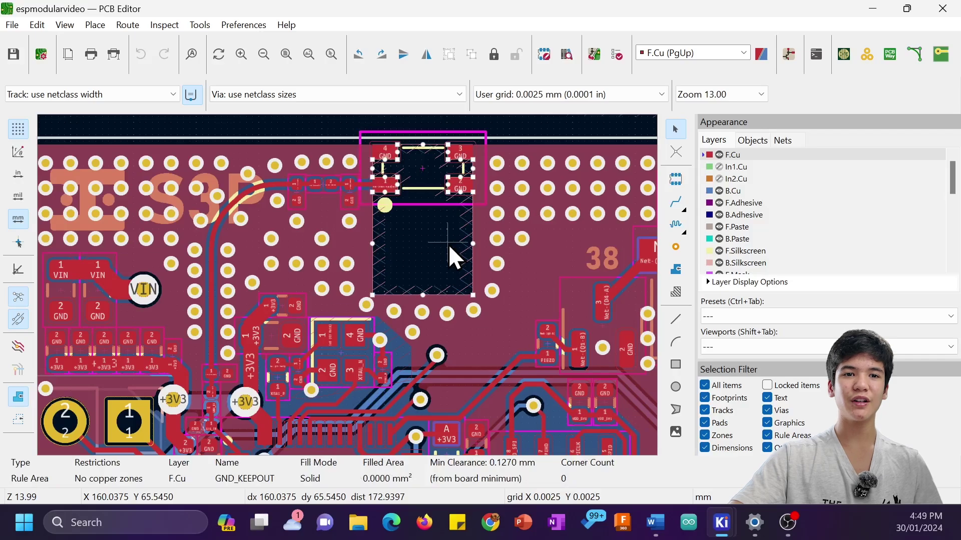
pyautogui.click(719, 179)
pyautogui.click(719, 167)
pyautogui.click(732, 168)
pyautogui.click(741, 178)
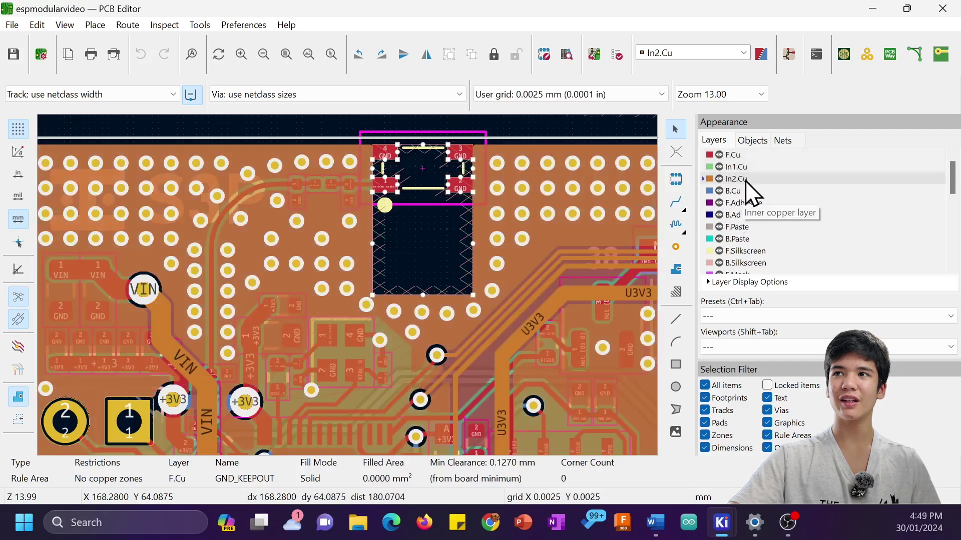
pyautogui.click(744, 191)
pyautogui.click(746, 155)
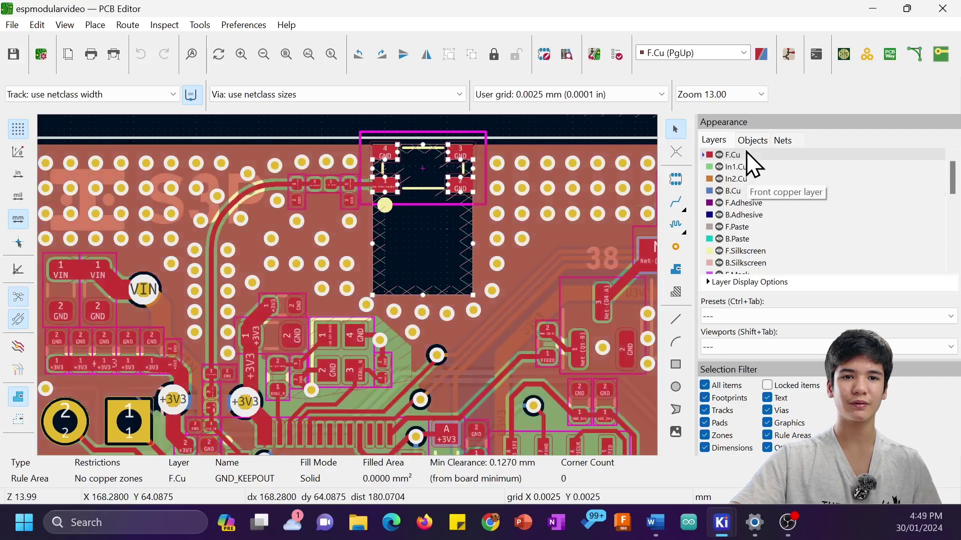
pyautogui.click(718, 179)
pyautogui.click(719, 166)
pyautogui.click(532, 146)
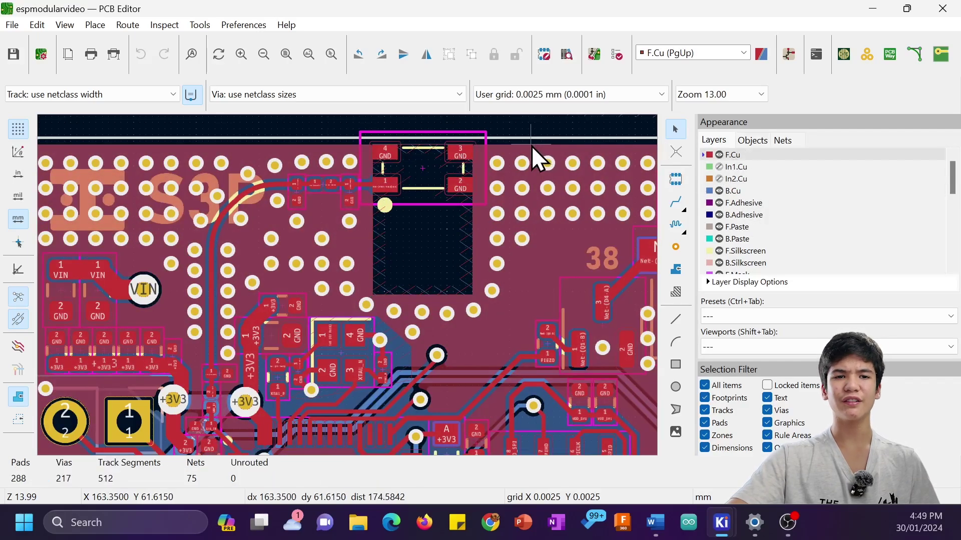
pyautogui.click(444, 242)
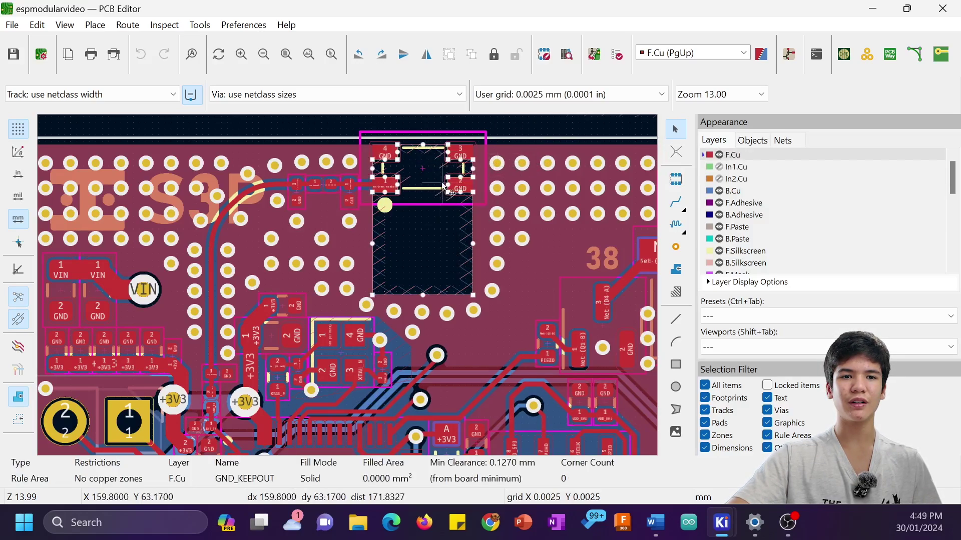
pyautogui.click(518, 129)
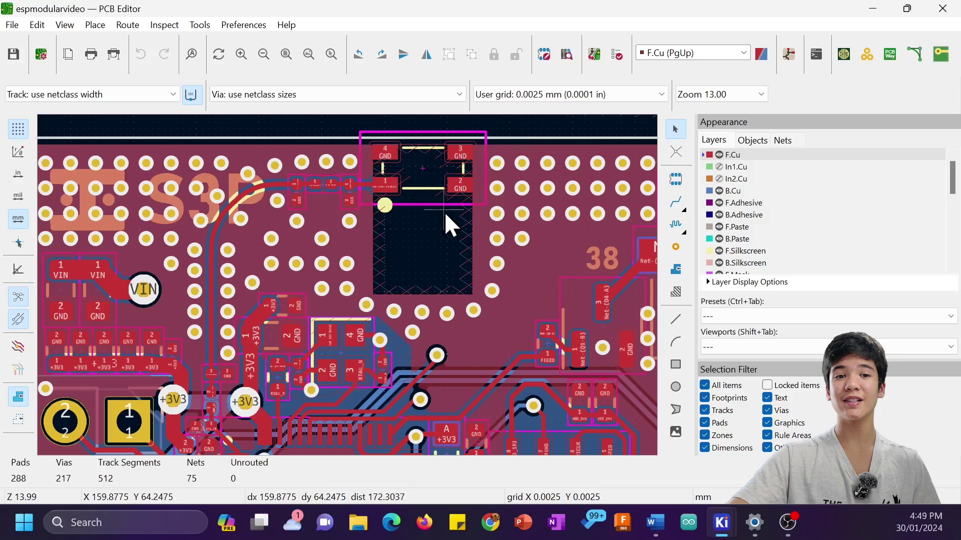
pyautogui.scroll(2, 344, 250)
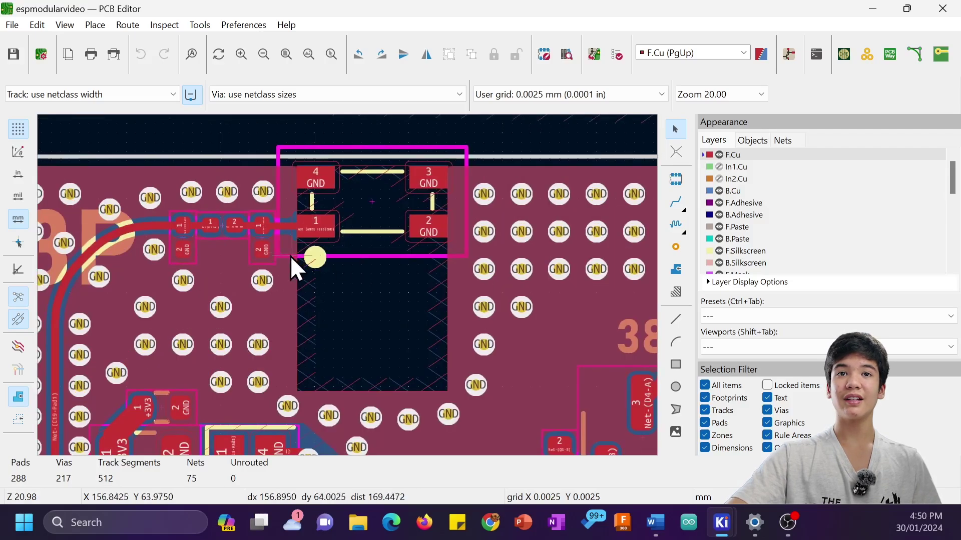
pyautogui.scroll(5, 347, 287)
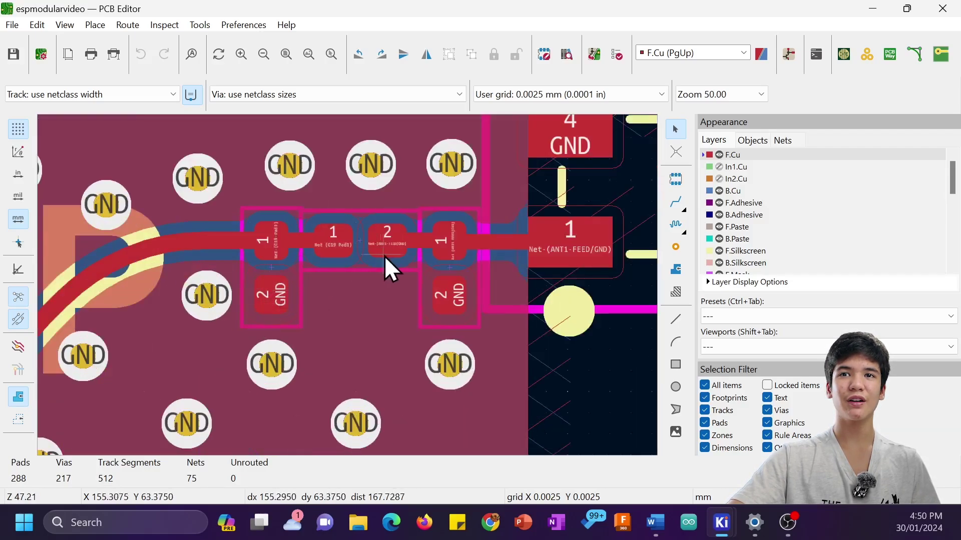
pyautogui.scroll(-1, 223, 390)
pyautogui.scroll(-1, 347, 287)
pyautogui.keyDown('shift'); pyautogui.scroll(-2, 328, 215); pyautogui.keyUp('shift')
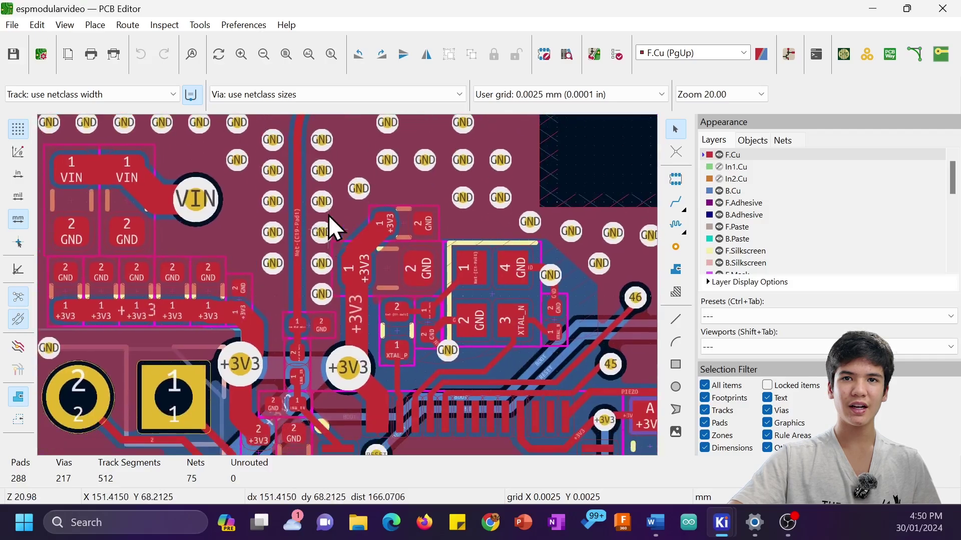
pyautogui.scroll(1, 287, 338)
pyautogui.scroll(1, 370, 298)
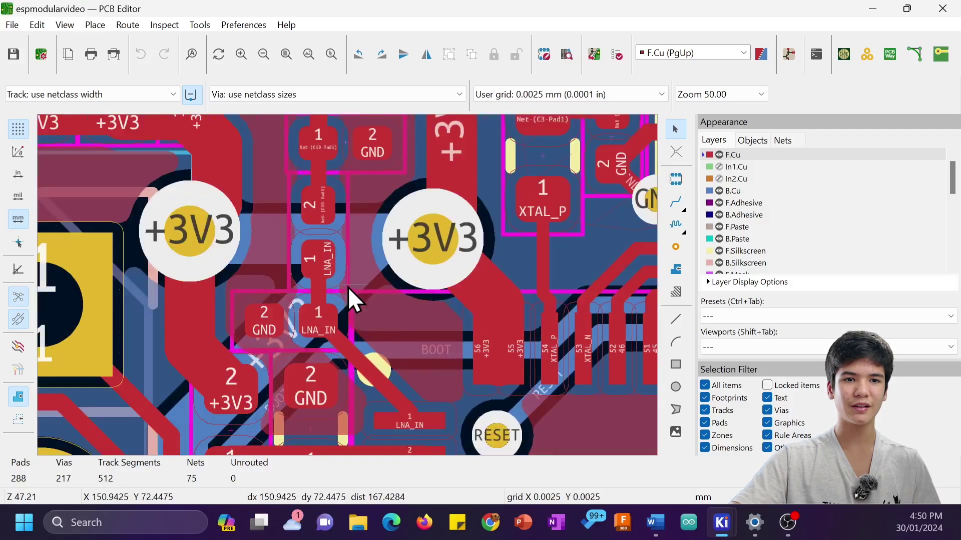
pyautogui.scroll(-2, 347, 287)
pyautogui.scroll(-1, 351, 262)
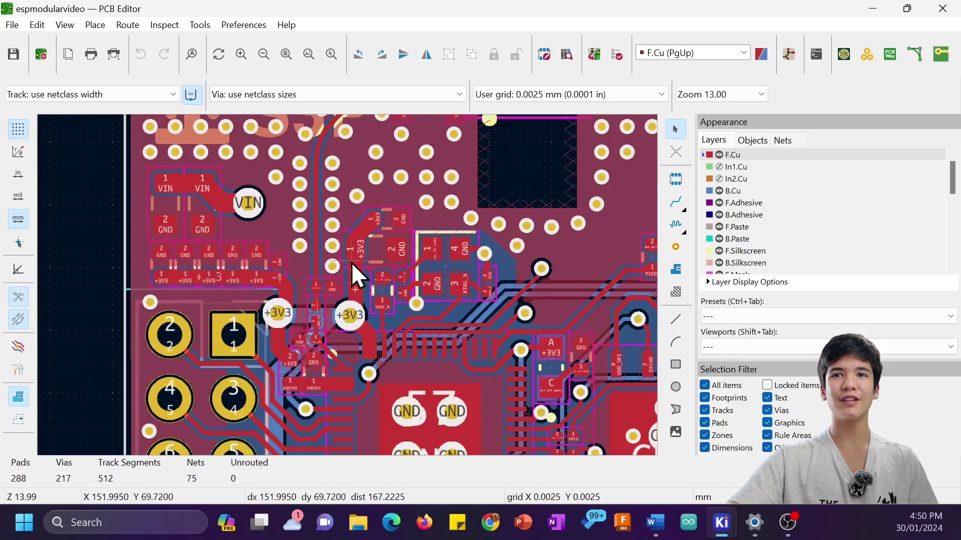
pyautogui.keyDown('shift'); pyautogui.scroll(2, 301, 369); pyautogui.keyUp('shift')
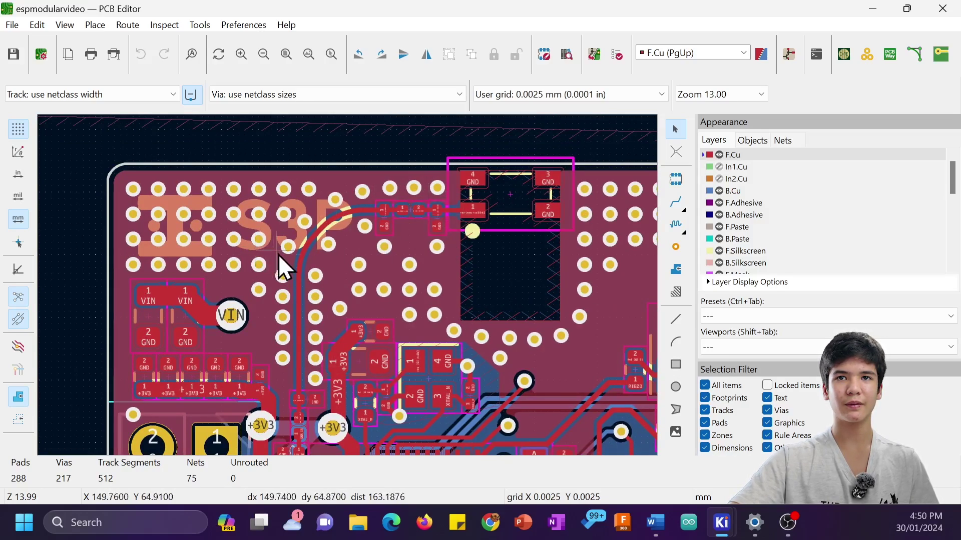
pyautogui.moveTo(333, 286); pyautogui.dragTo(245, 262, button='middle')
pyautogui.scroll(3, 347, 287)
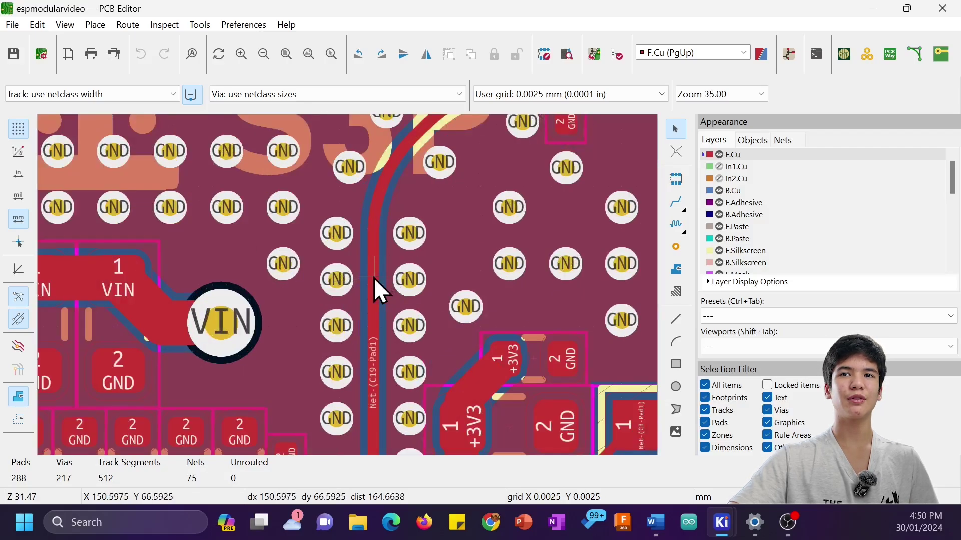
pyautogui.click(371, 276)
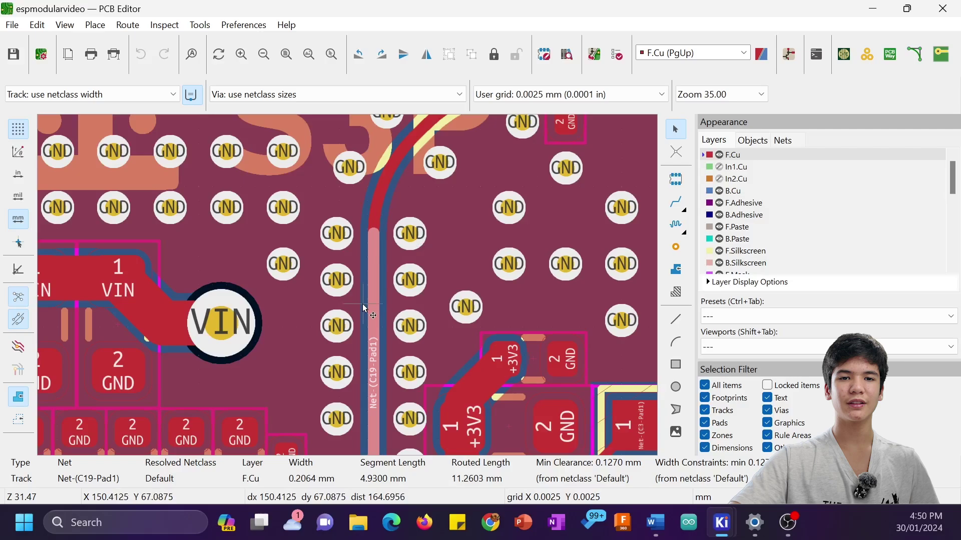
pyautogui.scroll(-4, 359, 305)
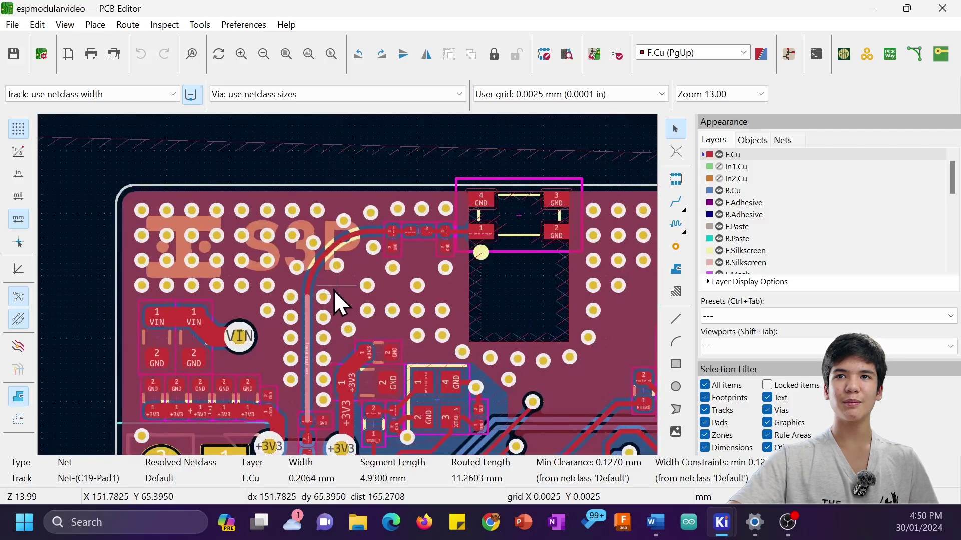
pyautogui.click(431, 124)
pyautogui.scroll(2, 350, 295)
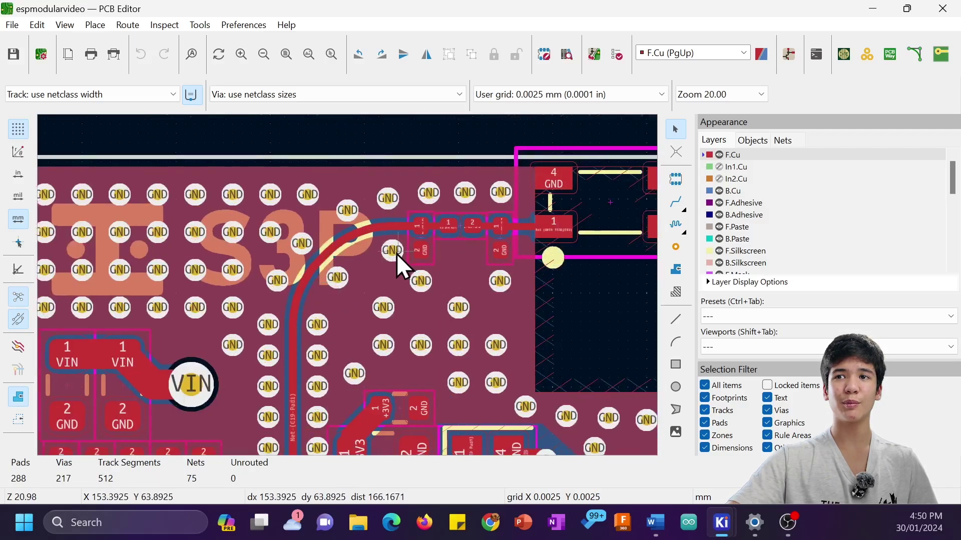
pyautogui.moveTo(397, 253); pyautogui.dragTo(283, 259, button='middle')
pyautogui.scroll(-3, 279, 259)
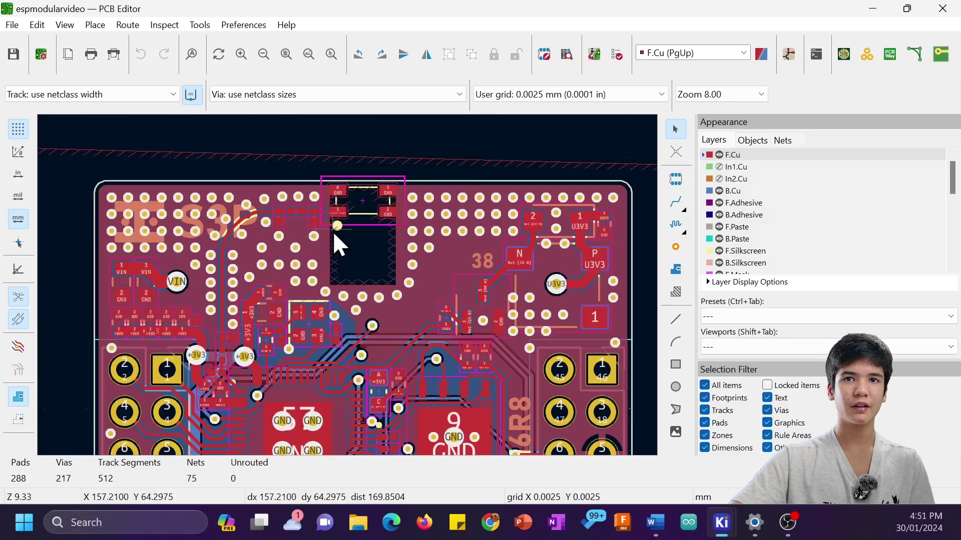
pyautogui.click(236, 256)
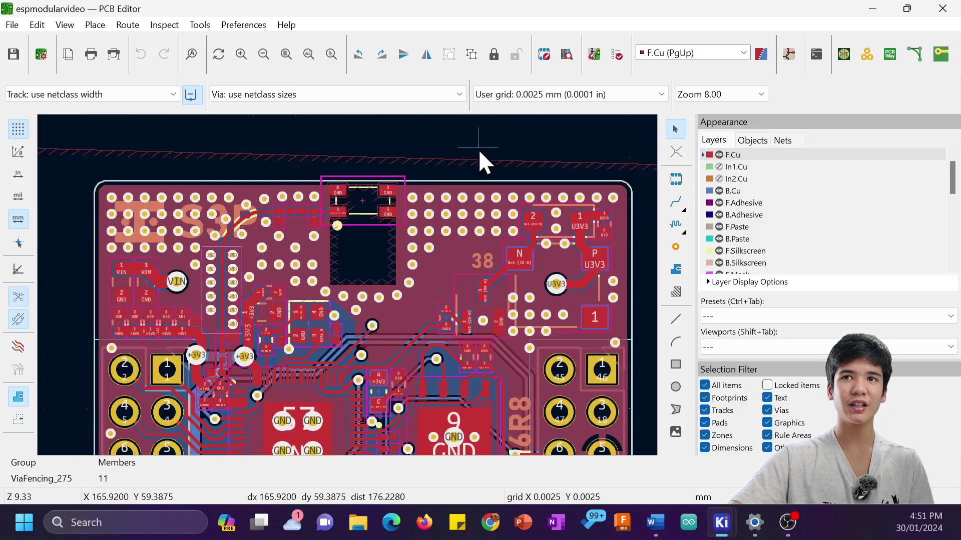
pyautogui.click(478, 149)
pyautogui.click(235, 238)
pyautogui.scroll(6, 234, 238)
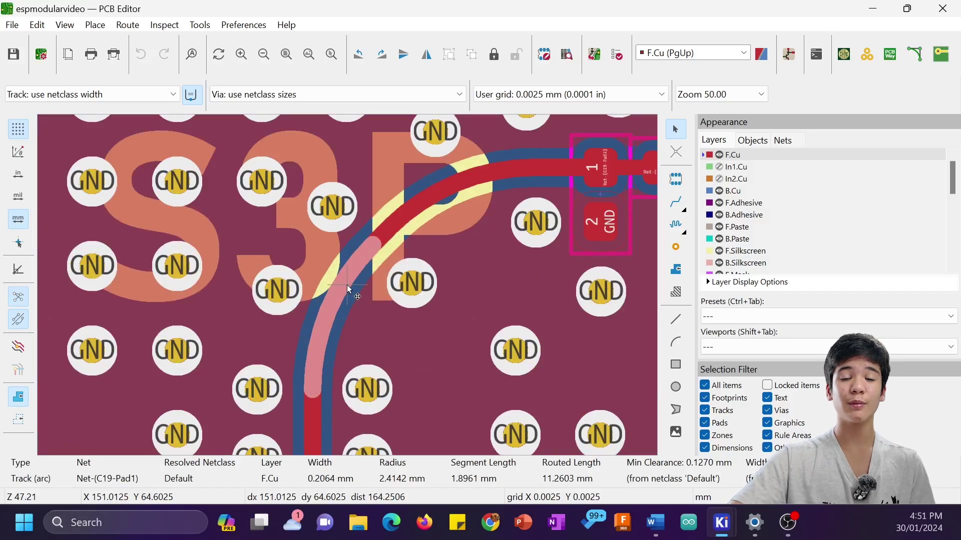
pyautogui.scroll(-1, 349, 289)
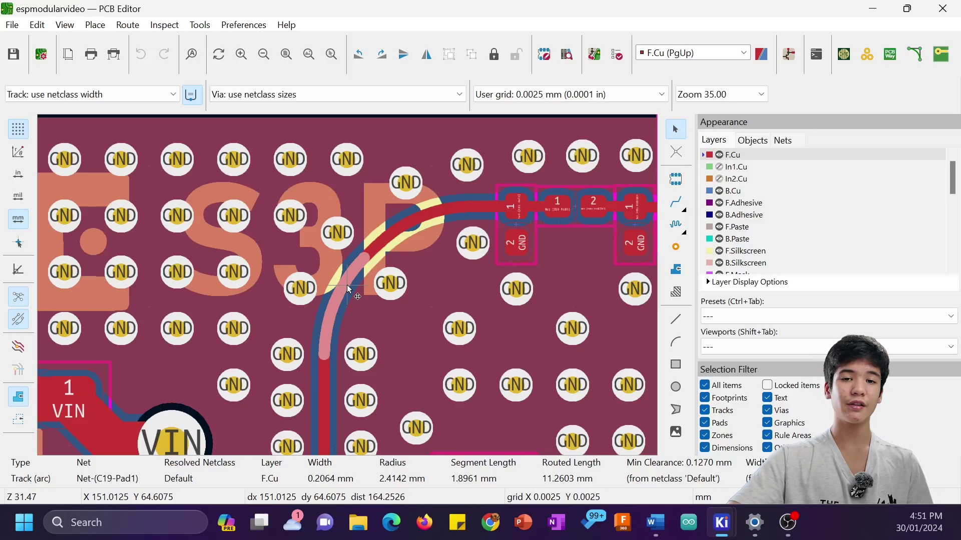
pyautogui.scroll(-4, 349, 289)
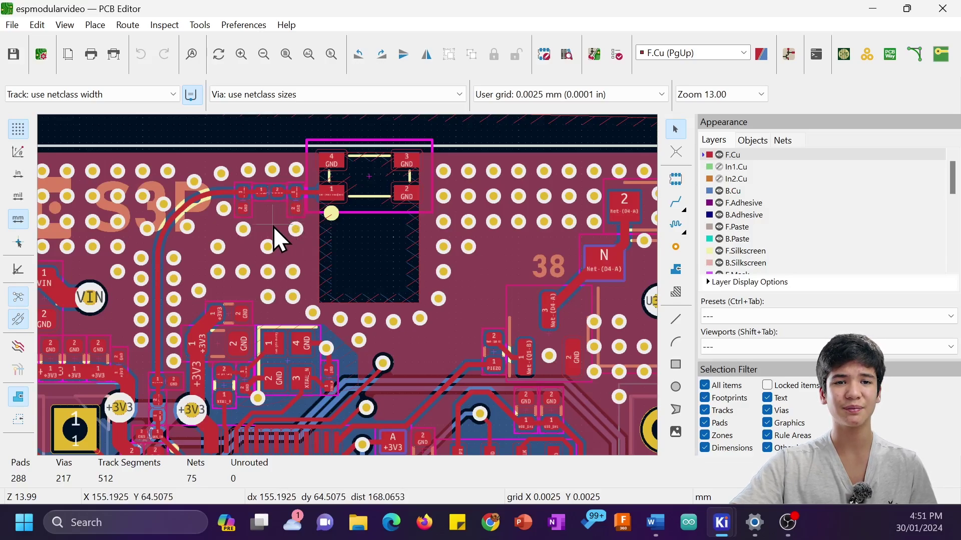
# Step: Select the VIA_STITCHING_GROUP and ViaFencing_275 via groups to inspect them, then clear the selection
pyautogui.scroll(3, 352, 287)
pyautogui.hscroll(3, 352, 287)
pyautogui.click(409, 233)
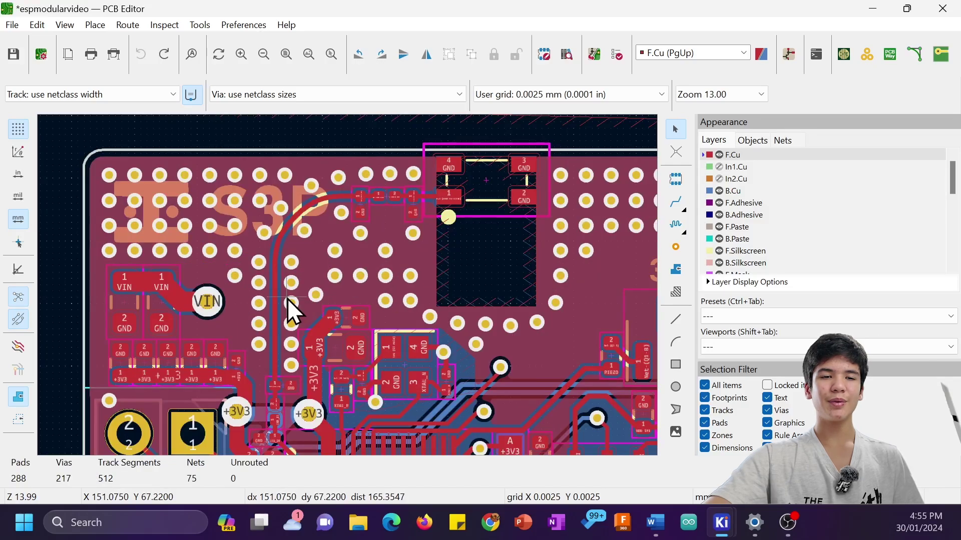
pyautogui.click(295, 265)
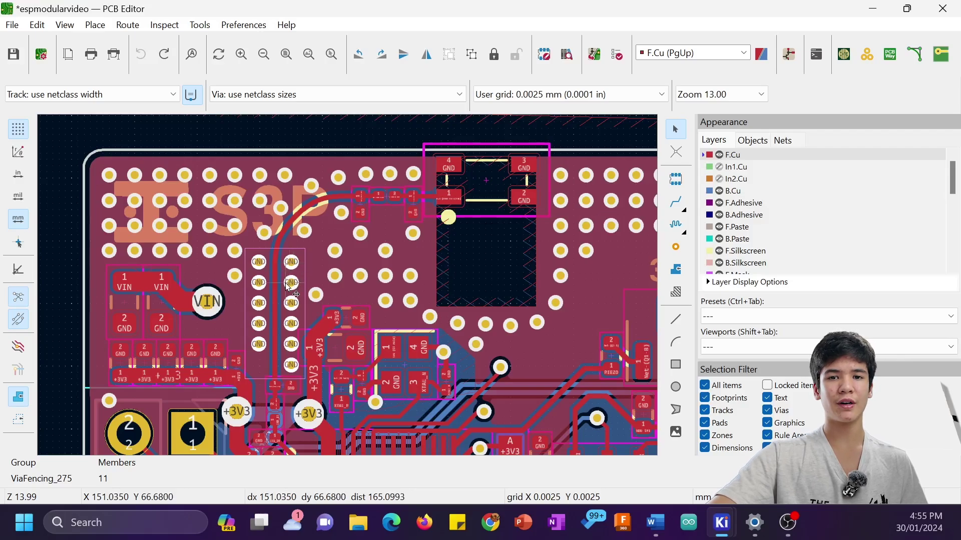
pyautogui.click(230, 169)
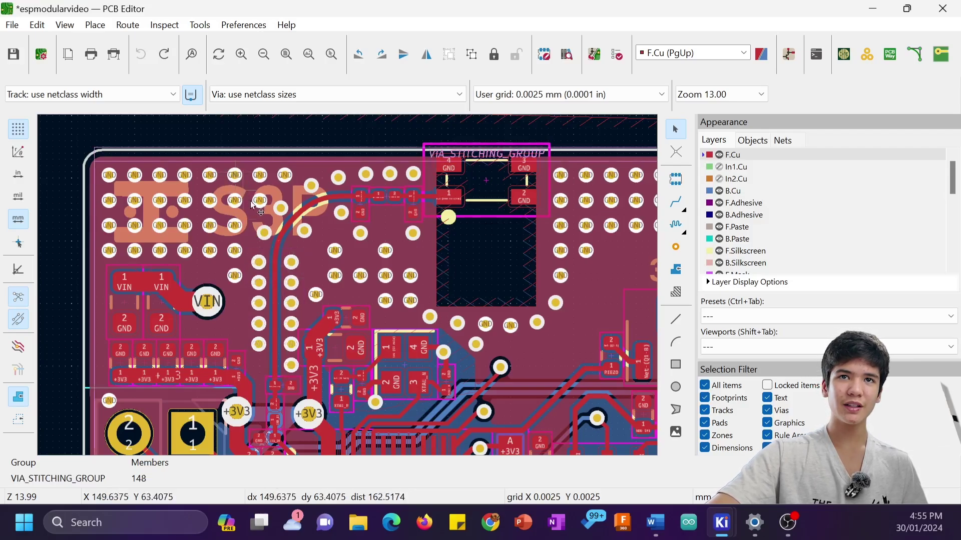
pyautogui.scroll(-4, 364, 310)
pyautogui.moveTo(365, 310); pyautogui.dragTo(262, 265, button='middle')
pyautogui.scroll(4, 263, 265)
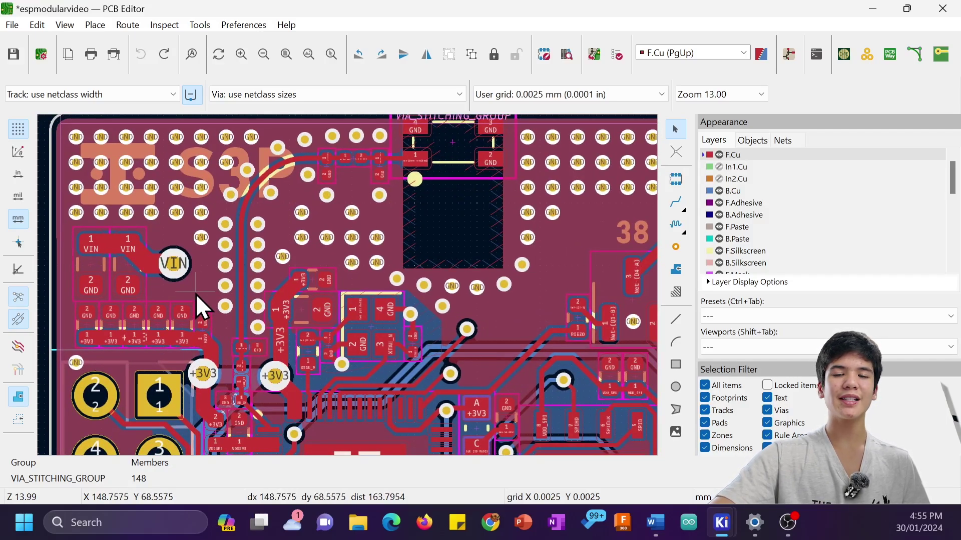
pyautogui.press('Escape')
pyautogui.scroll(-4, 196, 293)
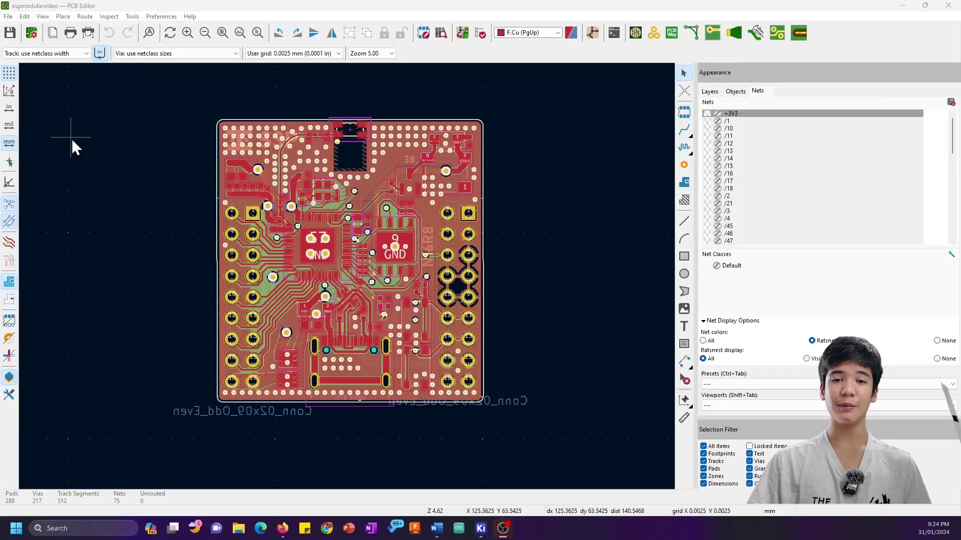
# Step: Launch Gerber generation from File > Fabrication Outputs > Gerbers
pyautogui.click(8, 16)
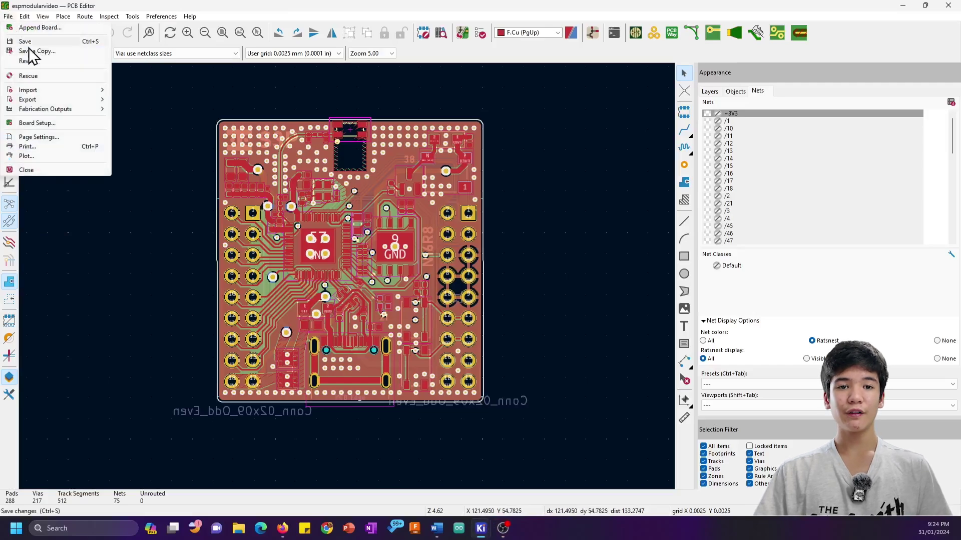
pyautogui.moveTo(60, 110)
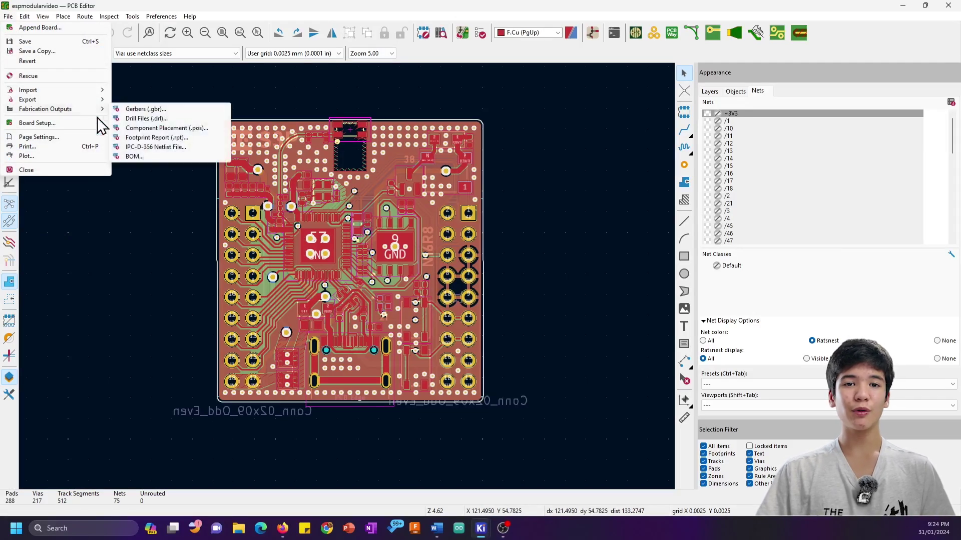
pyautogui.click(142, 108)
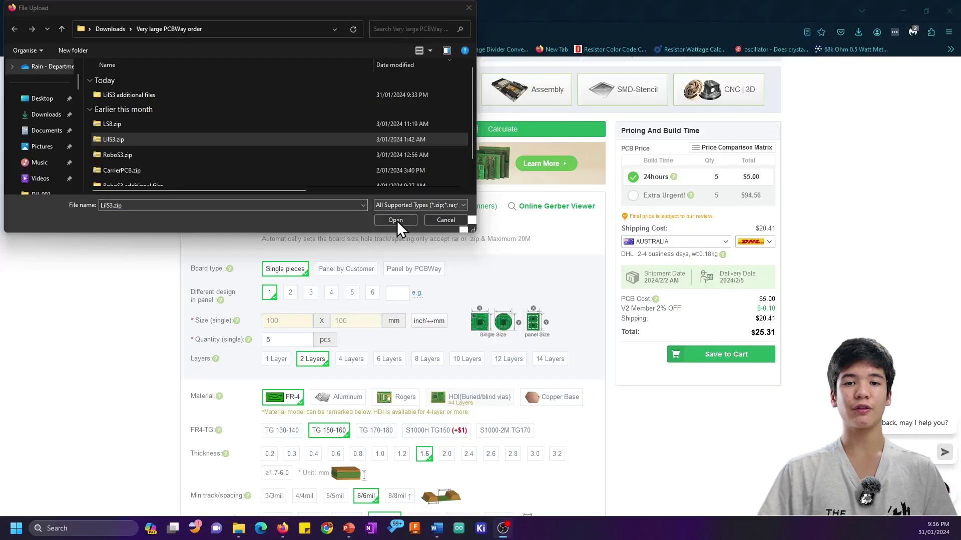
# Step: Confirm the Gerber upload to PCBWay and request impedance control for the board
pyautogui.click(396, 218)
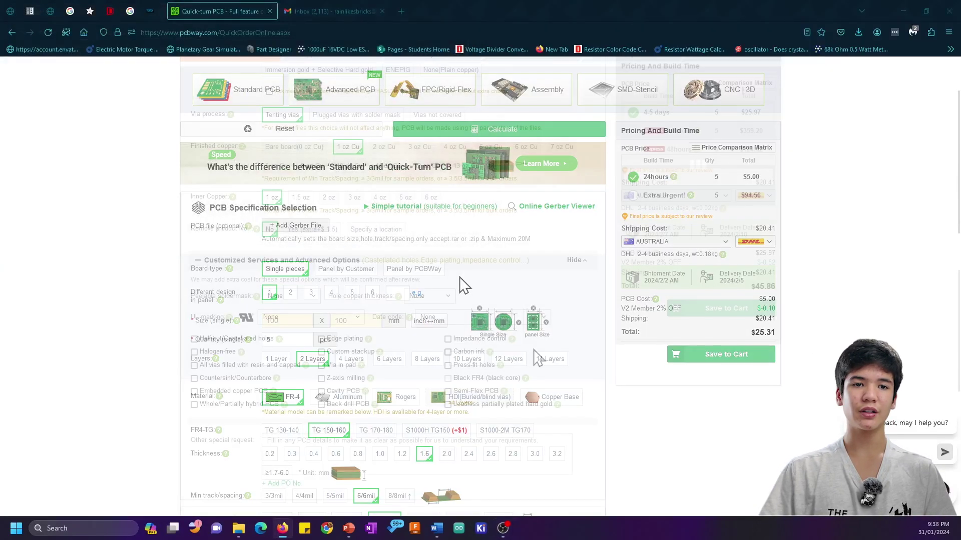
pyautogui.scroll(-10, 459, 285)
pyautogui.click(485, 339)
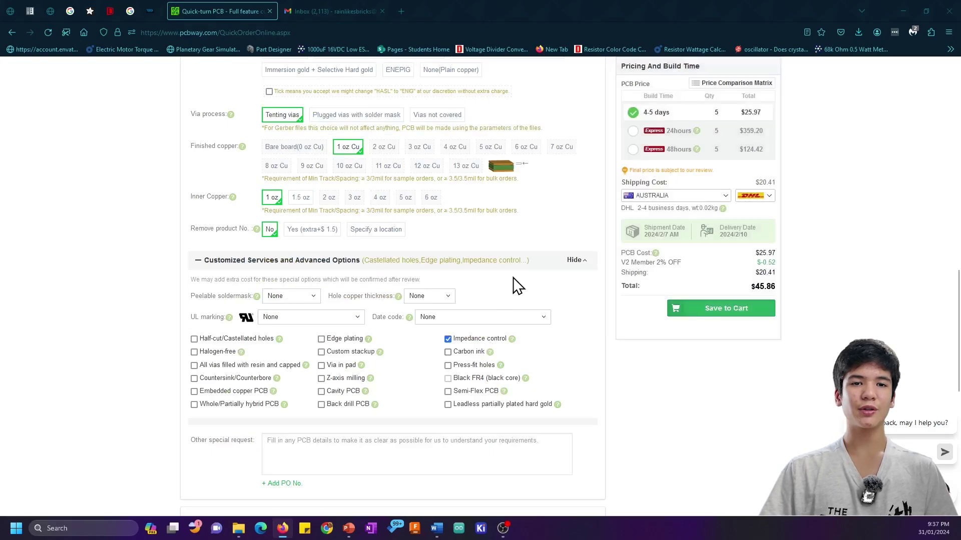
# Step: Add PCBWay's assembly service to the board order
pyautogui.scroll(-2, 515, 286)
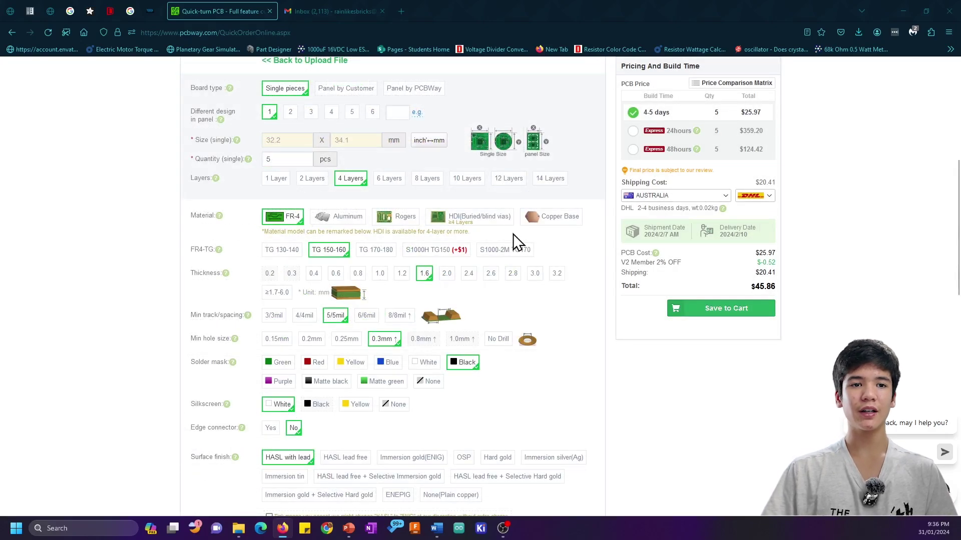
pyautogui.scroll(-3, 512, 242)
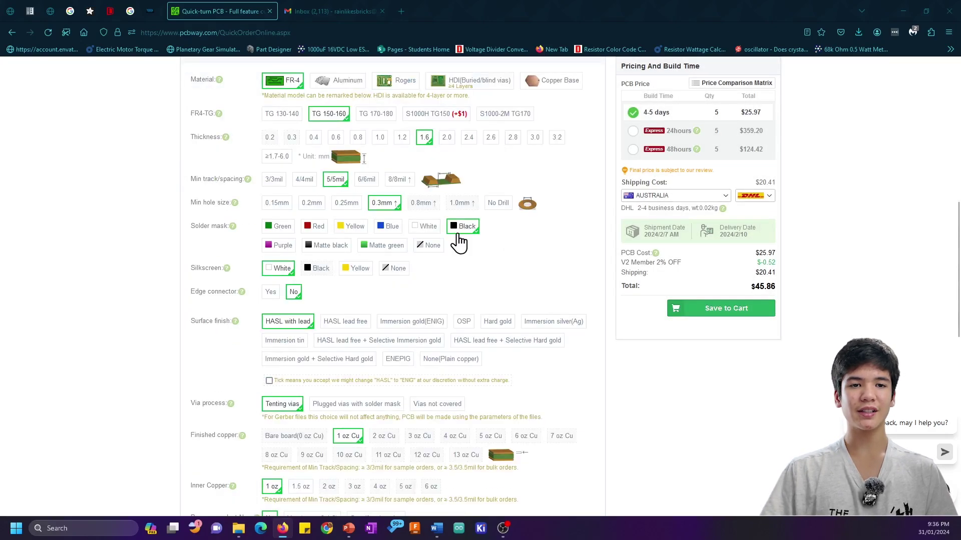
pyautogui.scroll(-2, 430, 239)
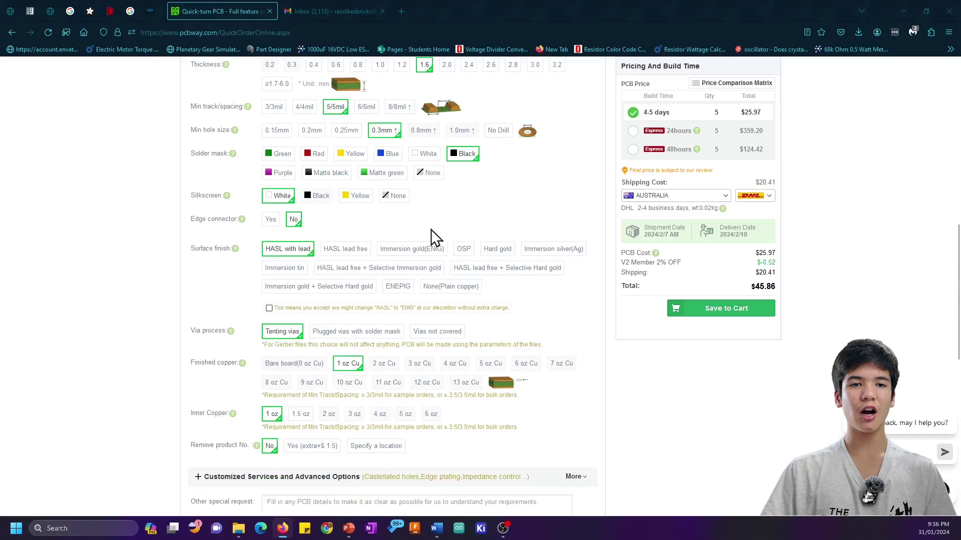
pyautogui.scroll(-2, 485, 318)
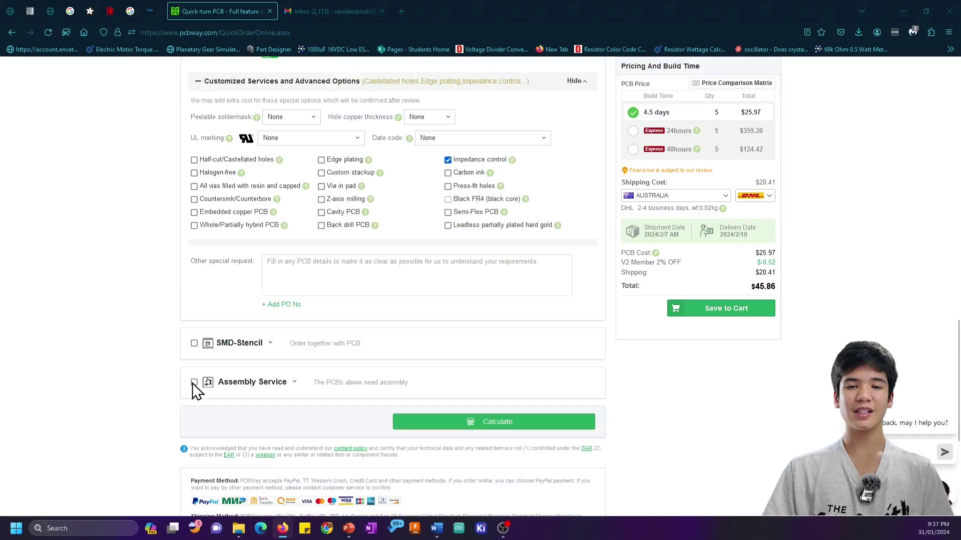
pyautogui.click(194, 383)
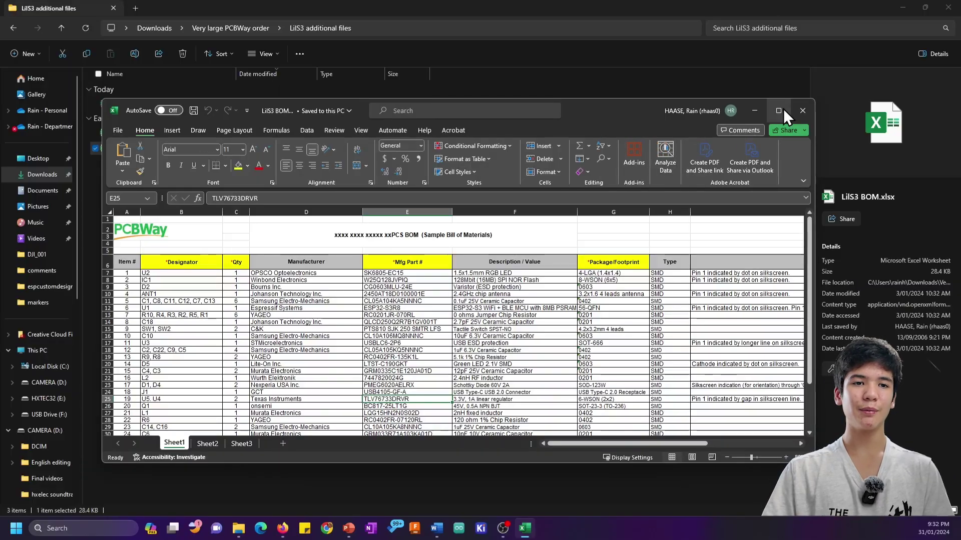
# Step: Maximize the LilS3 BOM spreadsheet, then upload the component position CSV as the centroid file
pyautogui.click(778, 111)
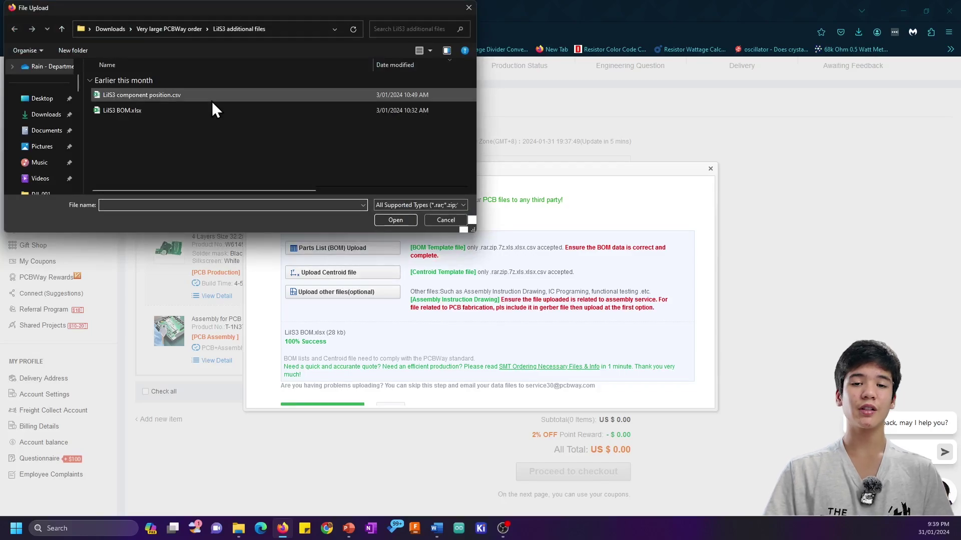
pyautogui.doubleClick(212, 100)
pyautogui.scroll(-1, 607, 242)
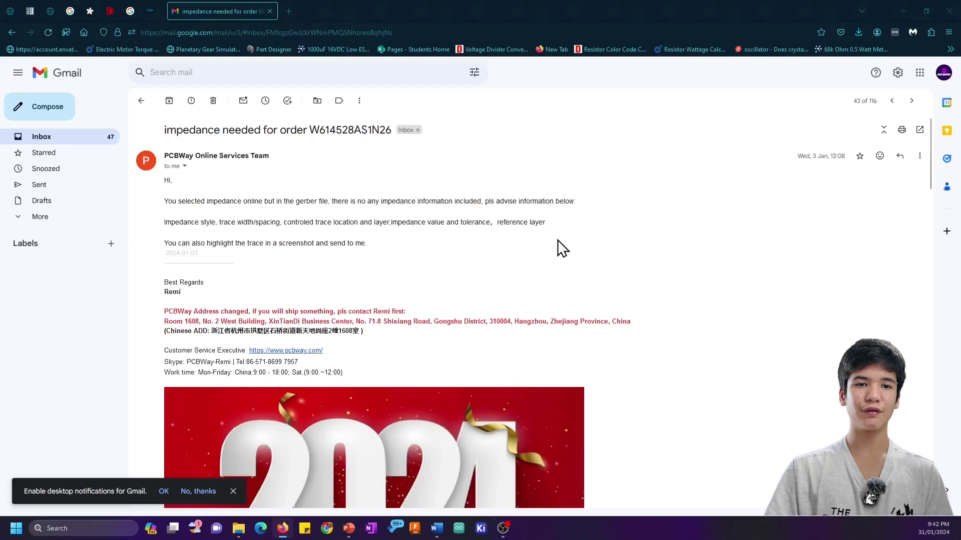
# Step: Read through PCBWay's impedance-details email thread down to the BOM quotation spreadsheet attachment
pyautogui.scroll(-3, 557, 239)
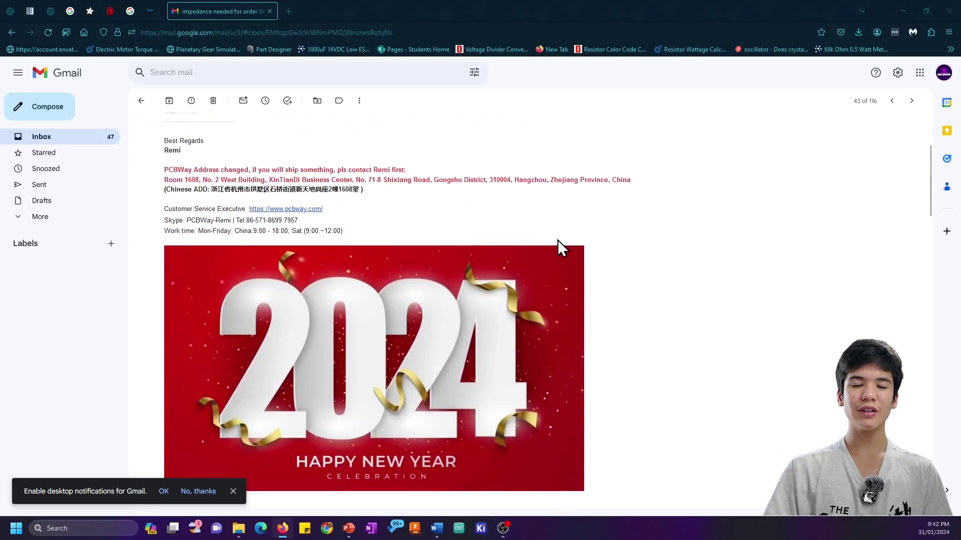
pyautogui.scroll(-8, 557, 240)
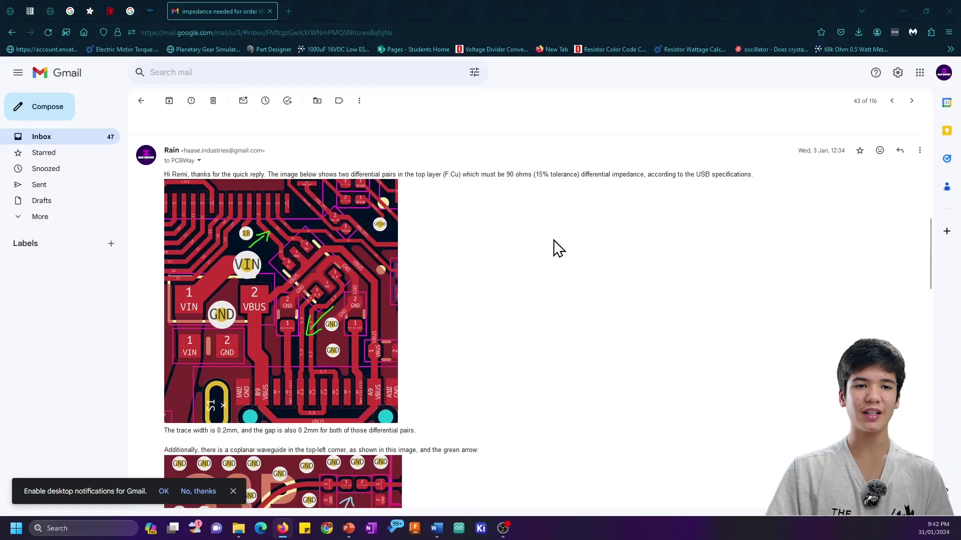
pyautogui.scroll(-1, 557, 247)
pyautogui.scroll(-6, 571, 230)
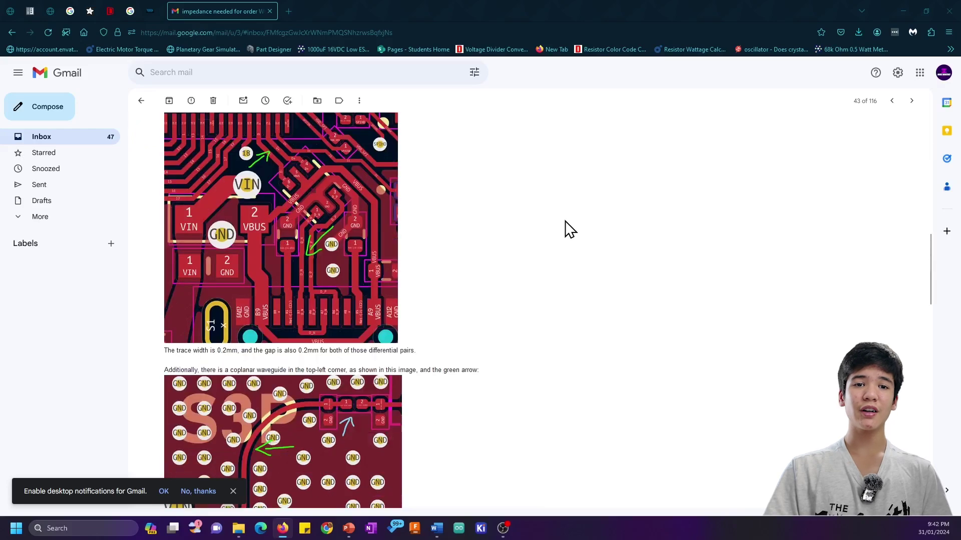
pyautogui.scroll(-12, 571, 230)
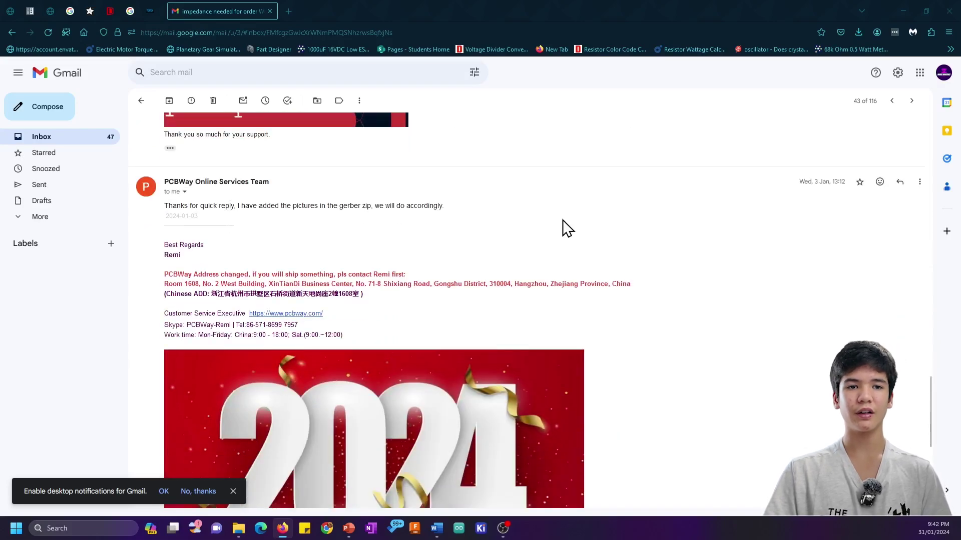
pyautogui.scroll(-5, 567, 228)
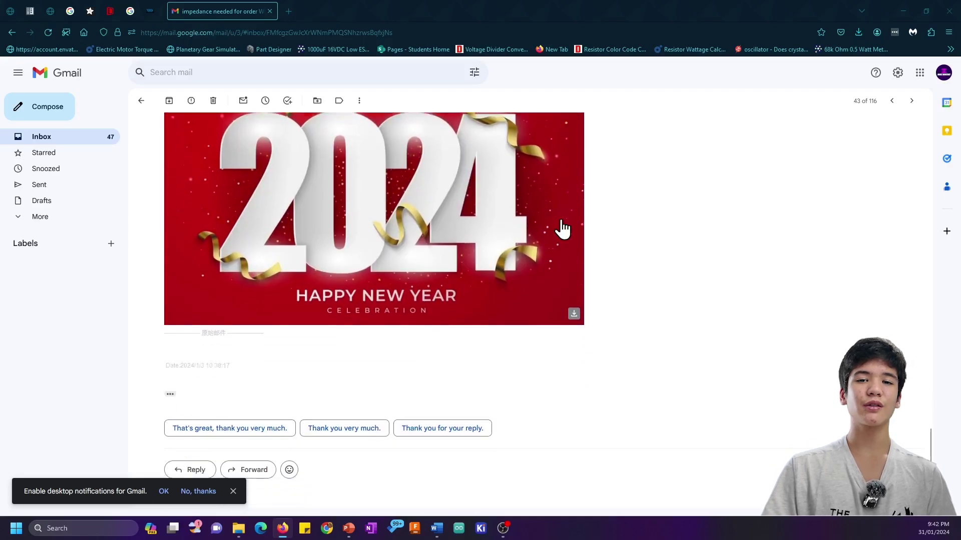
pyautogui.scroll(10, 564, 229)
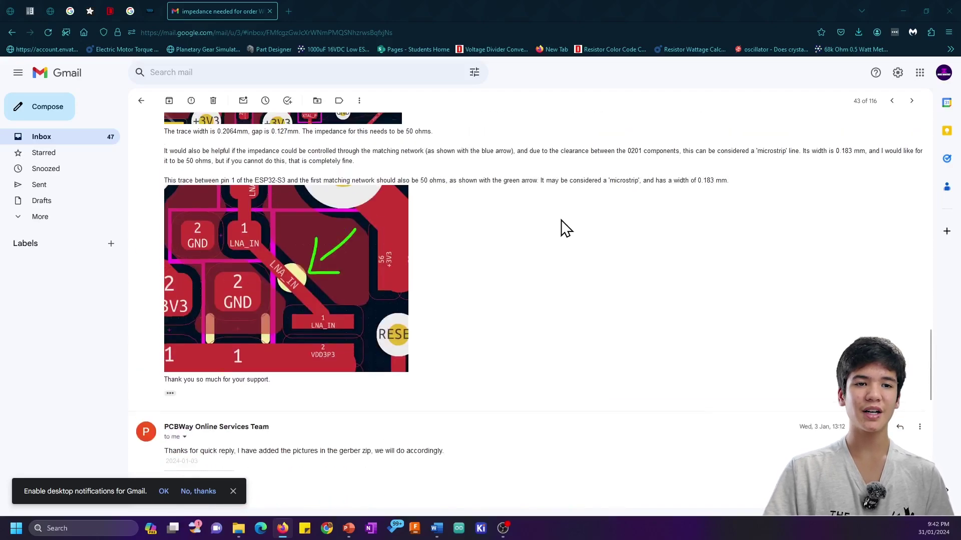
pyautogui.scroll(3, 563, 228)
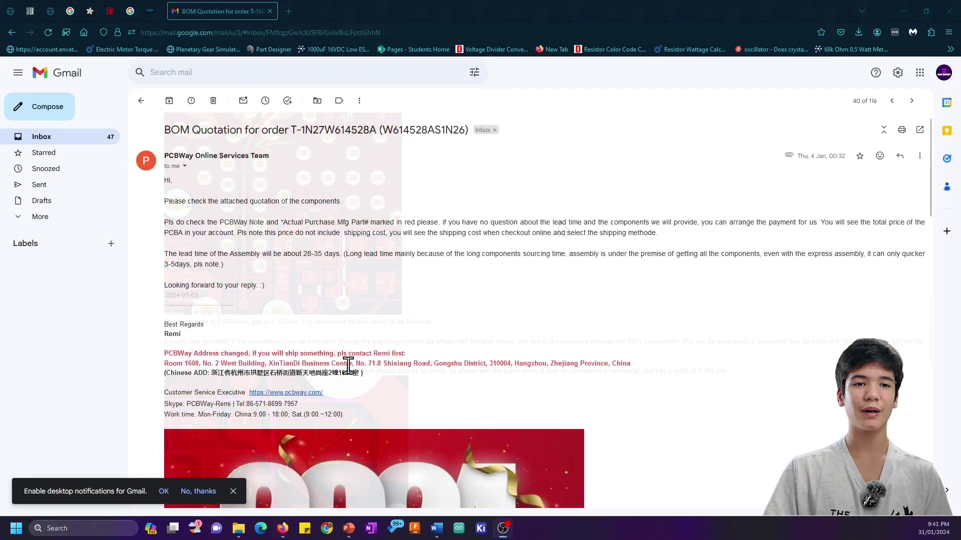
pyautogui.scroll(-4, 706, 323)
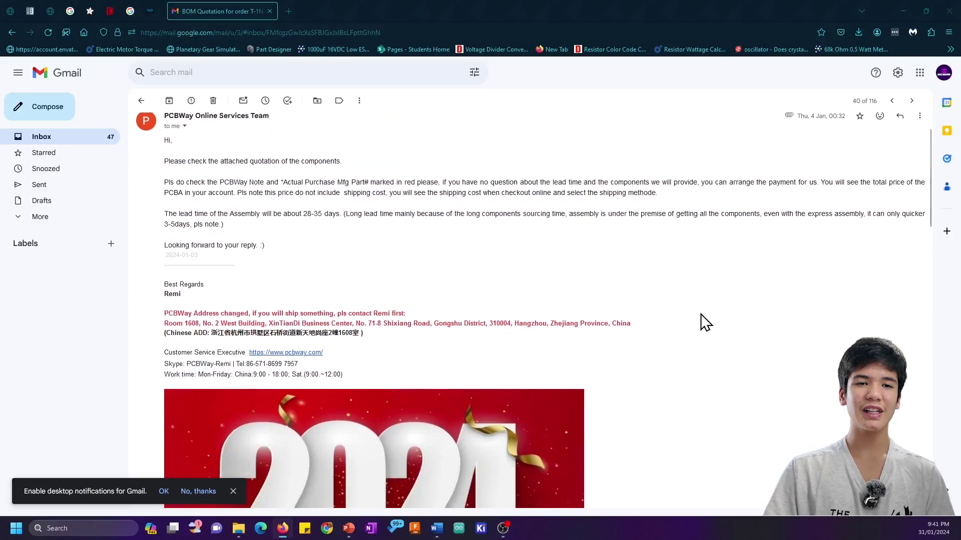
pyautogui.scroll(-6, 702, 322)
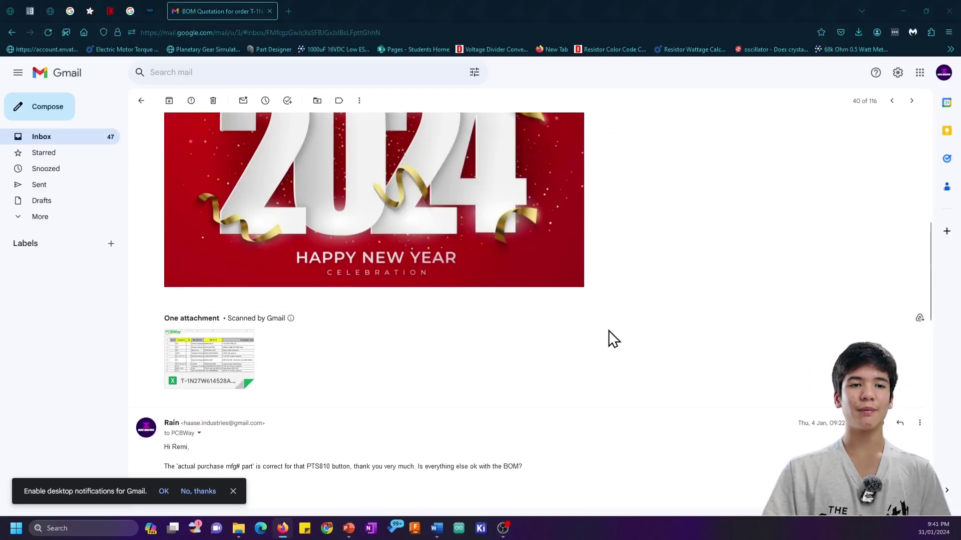